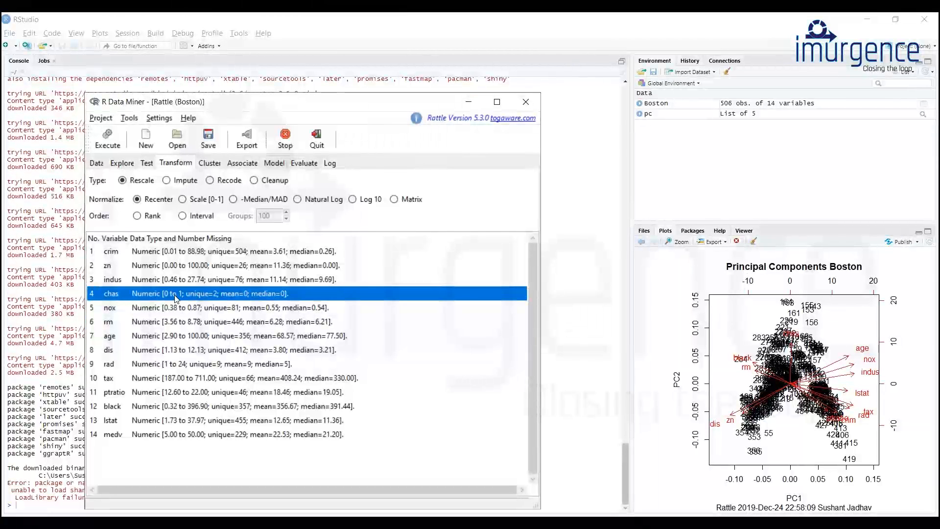
click(121, 180)
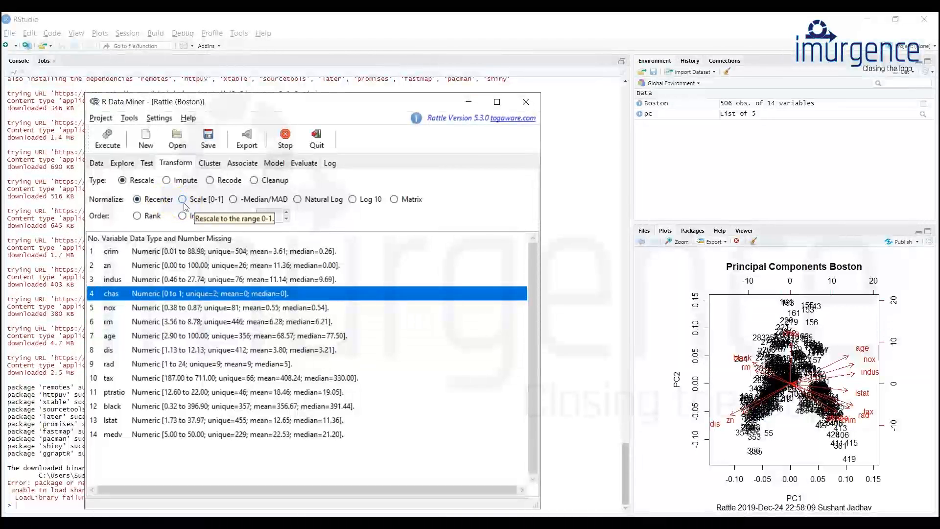
click(138, 216)
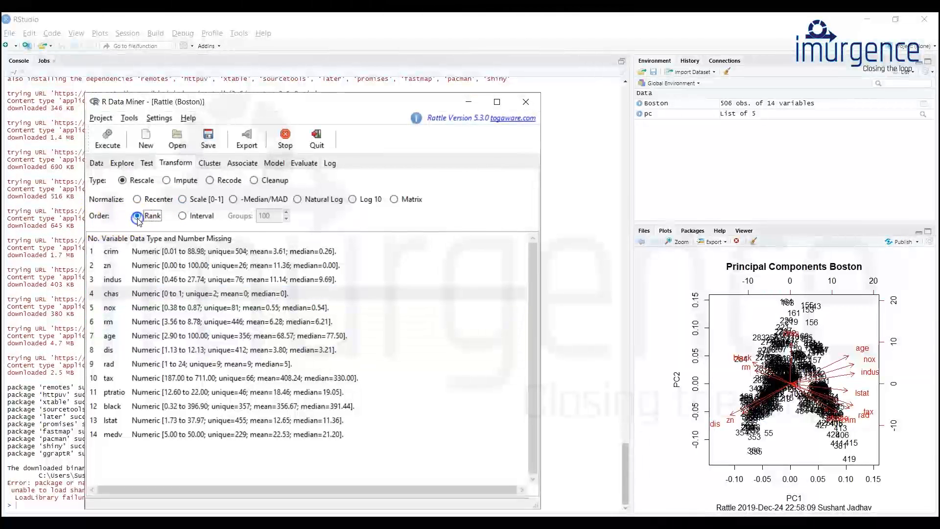
click(182, 216)
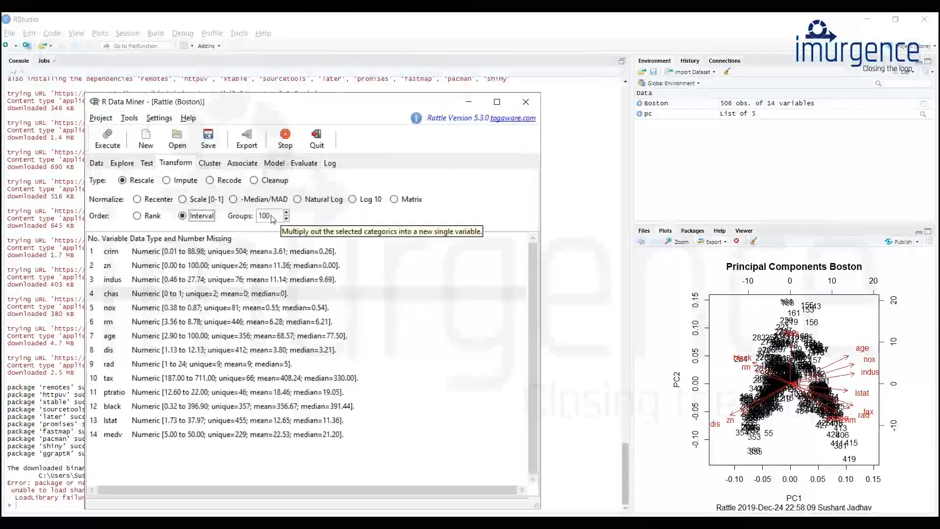
click(123, 293)
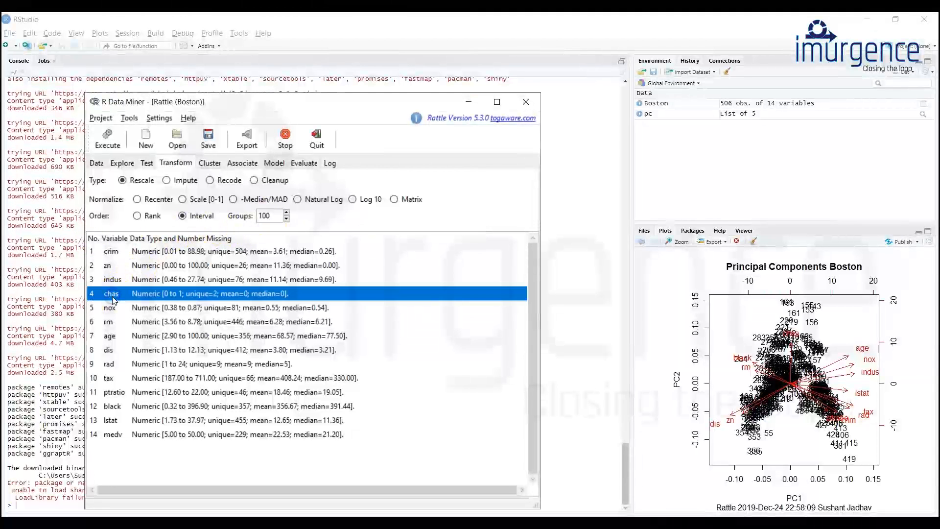
click(121, 435)
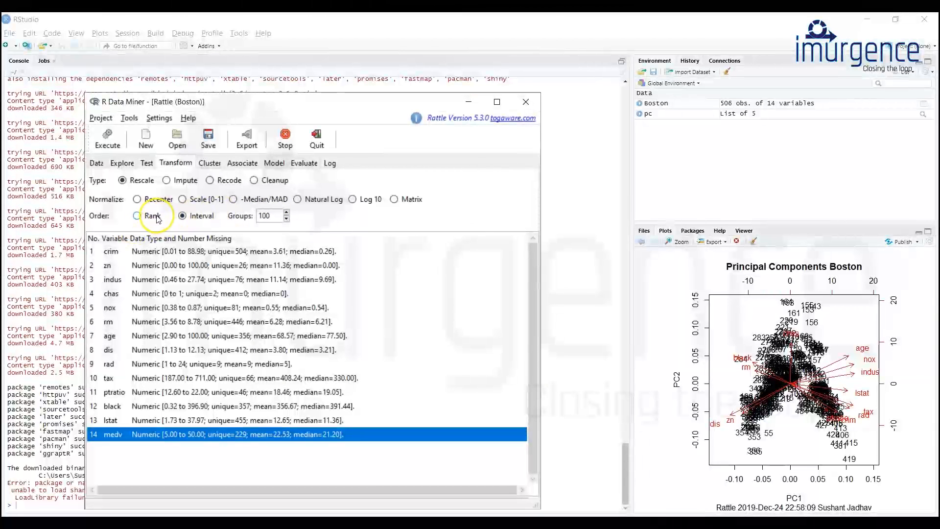
Rescale the chas variable into rank order and select the resulting ranked variable.
click(109, 295)
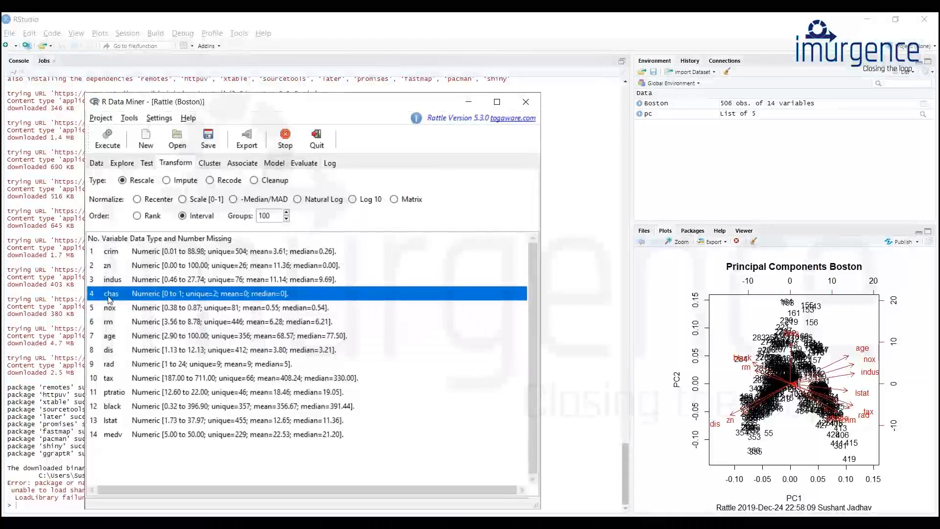
click(137, 216)
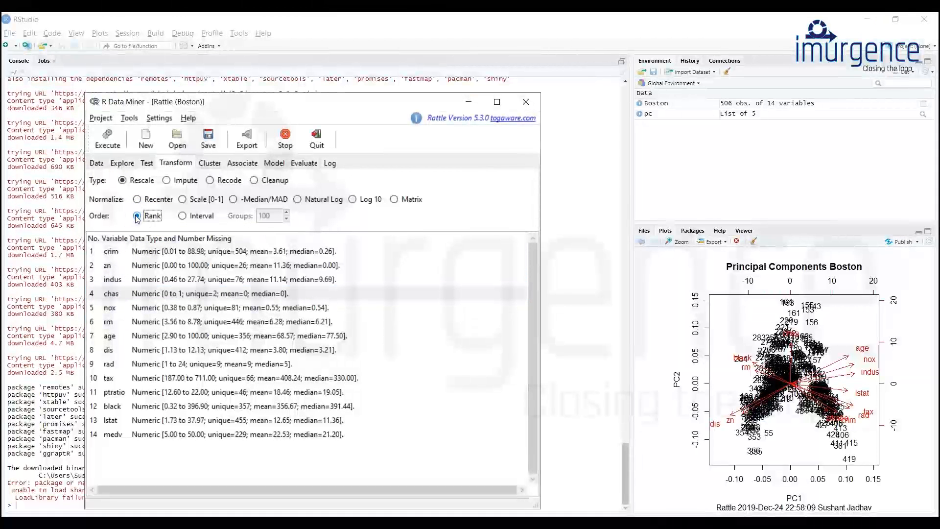
click(107, 140)
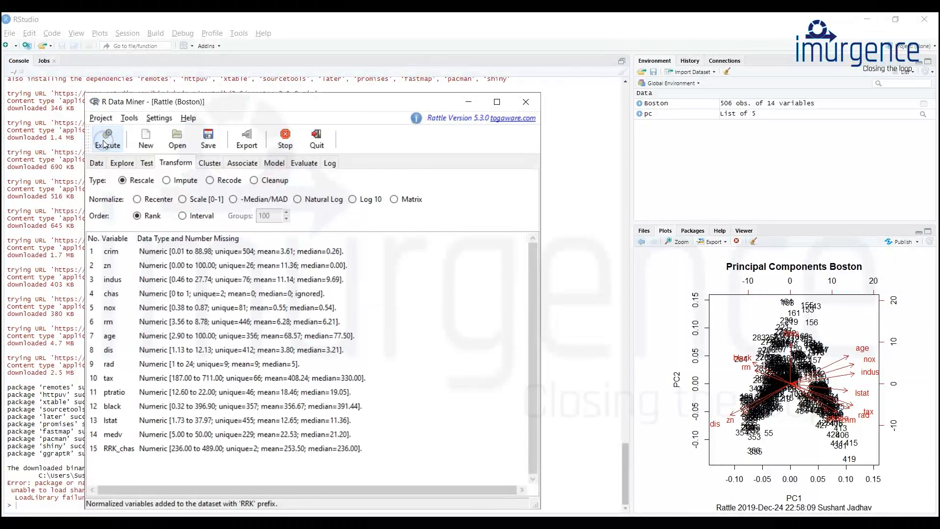
click(120, 455)
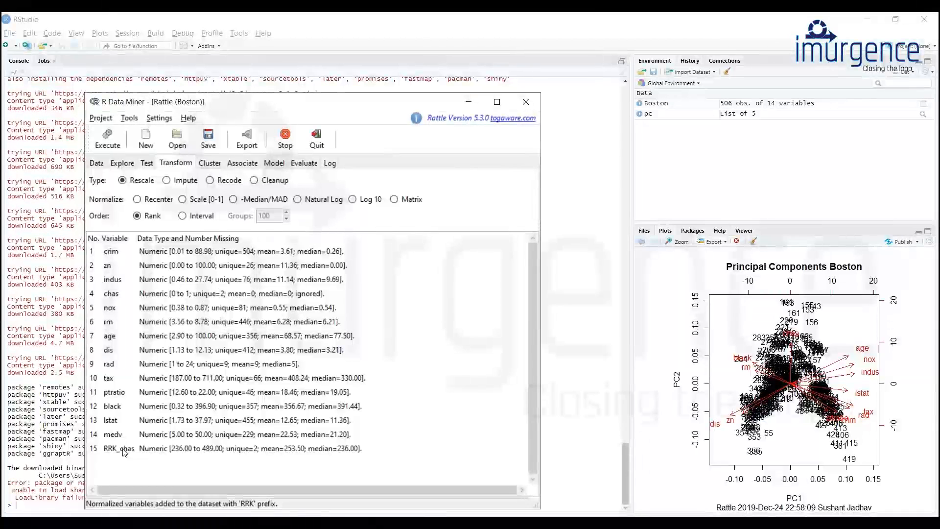
click(124, 450)
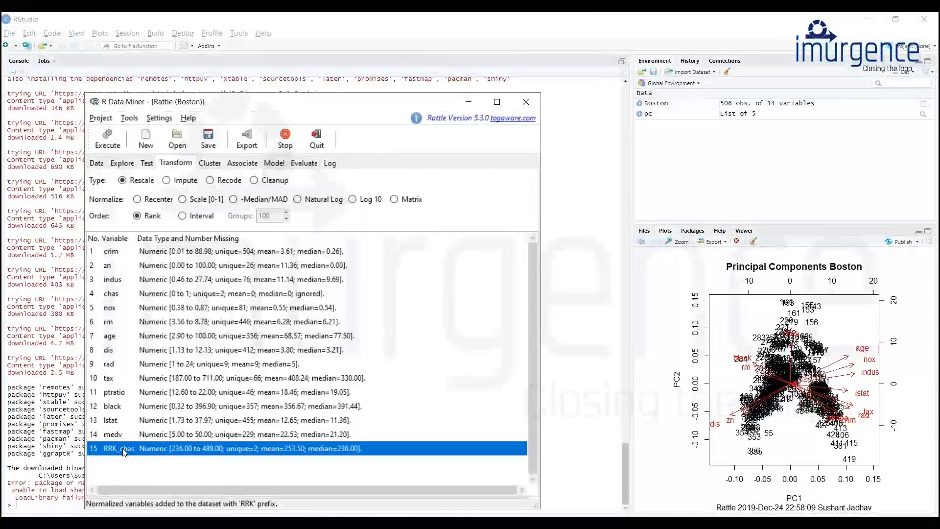
Explore the distribution of the RRK_chas variable by generating its box plot.
click(122, 165)
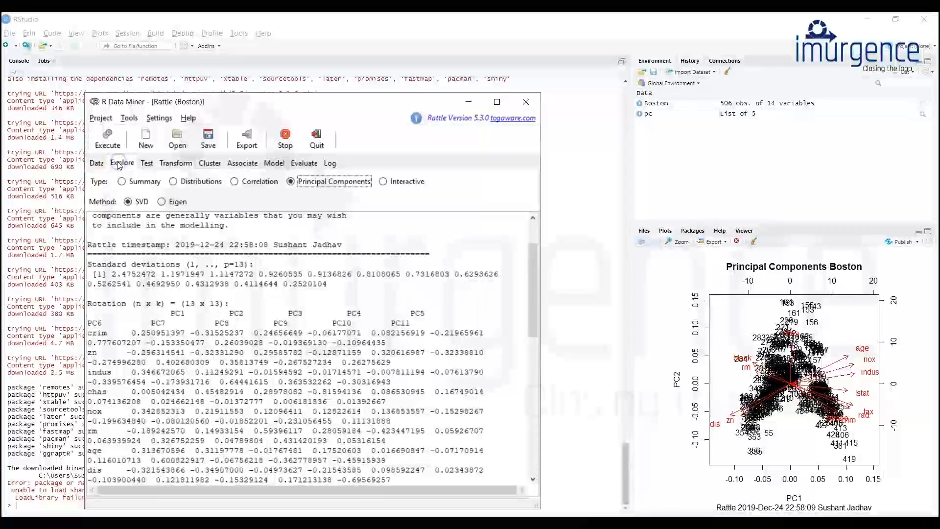
click(122, 182)
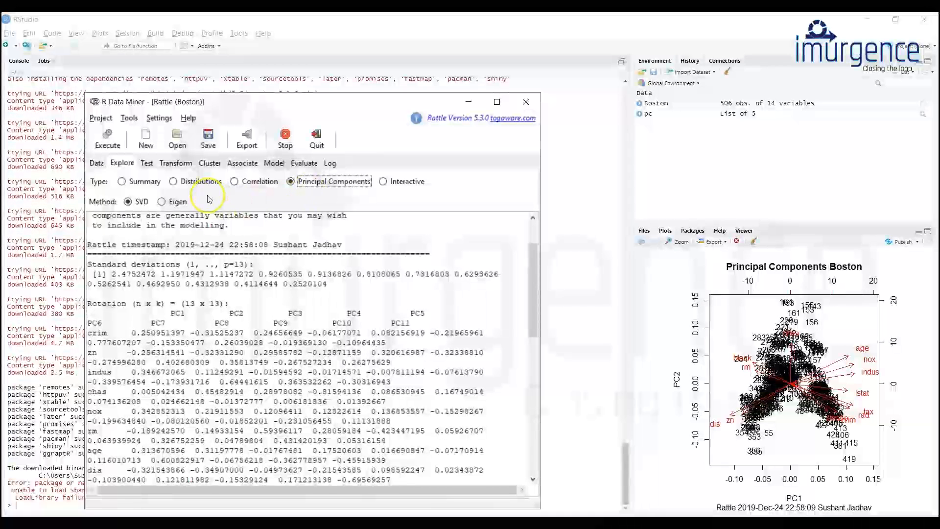
click(174, 182)
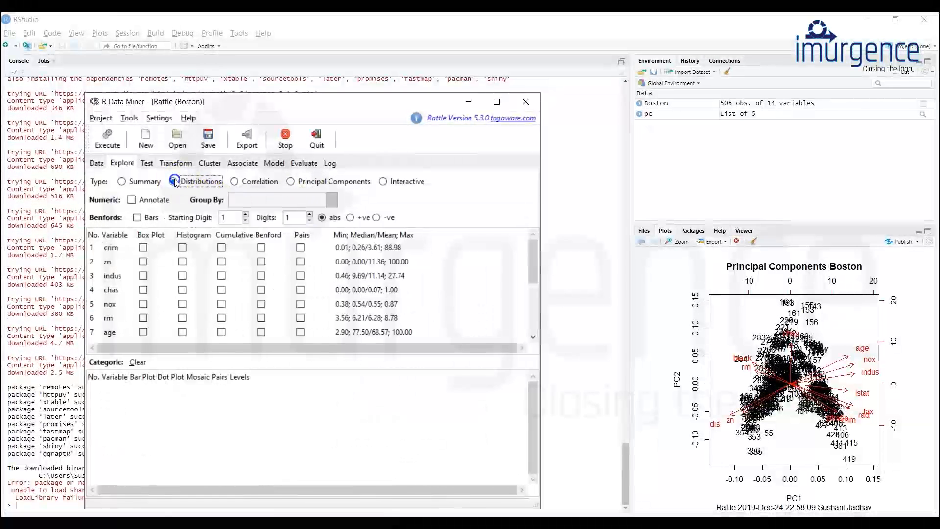
click(144, 249)
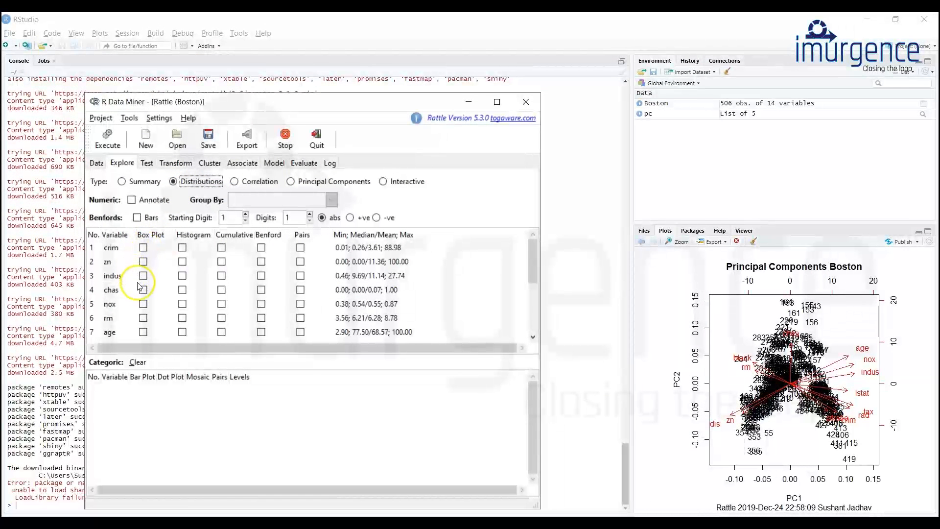
scroll(142, 296, down, 3)
scroll(142, 295, down, 2)
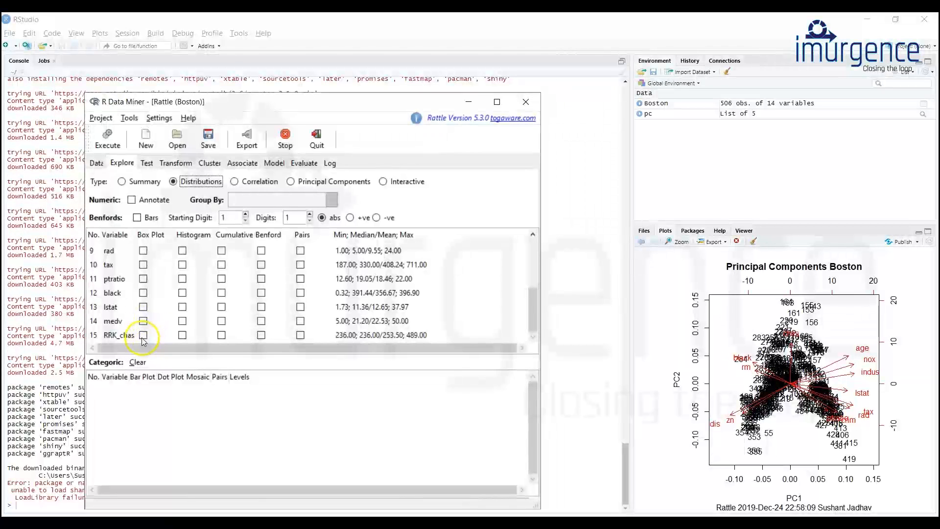
click(143, 335)
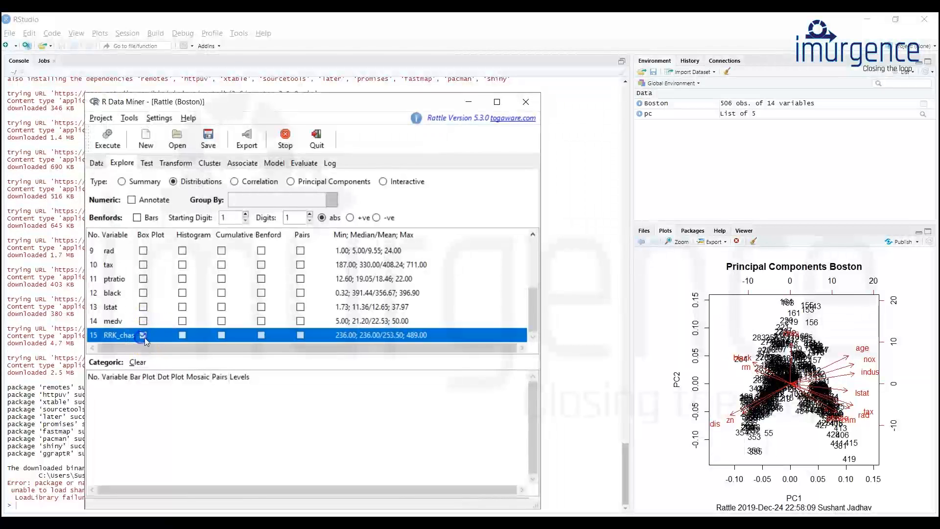
click(107, 147)
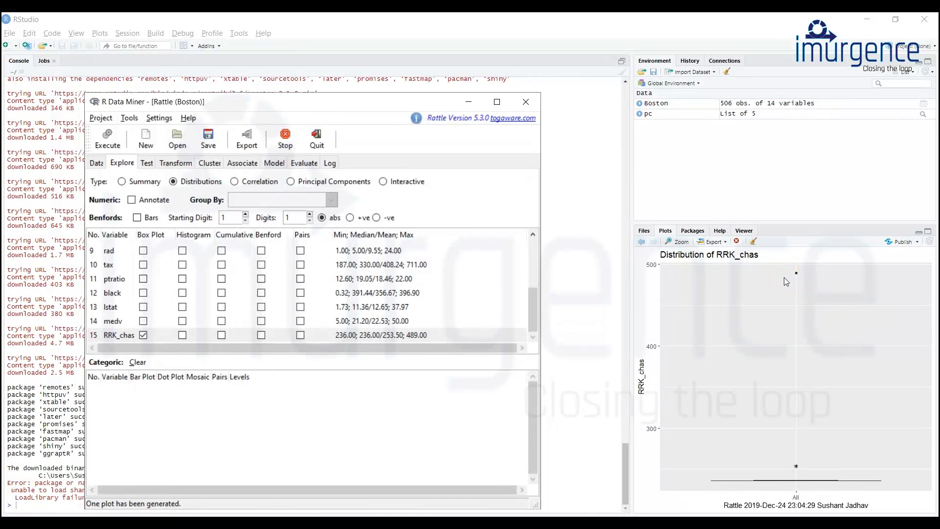
click(111, 339)
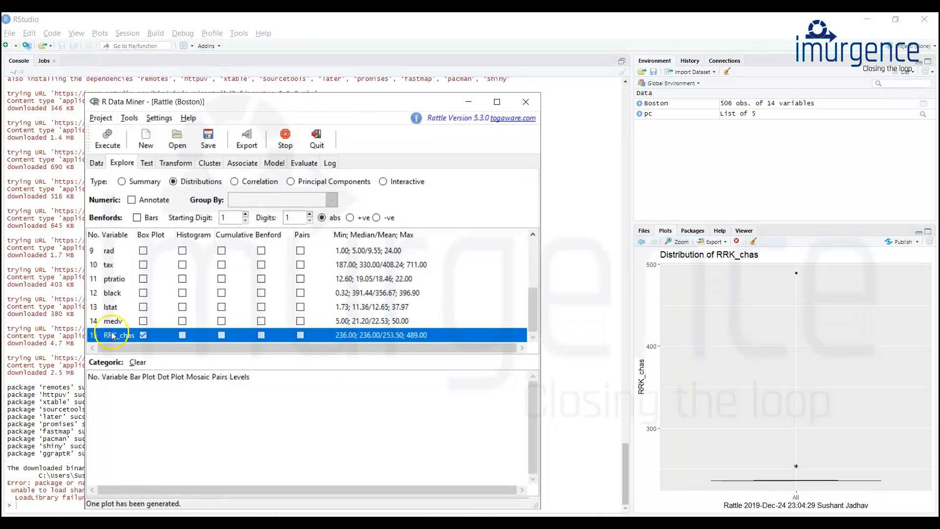
Rescale the medv variable using the Recenter normalization.
click(175, 163)
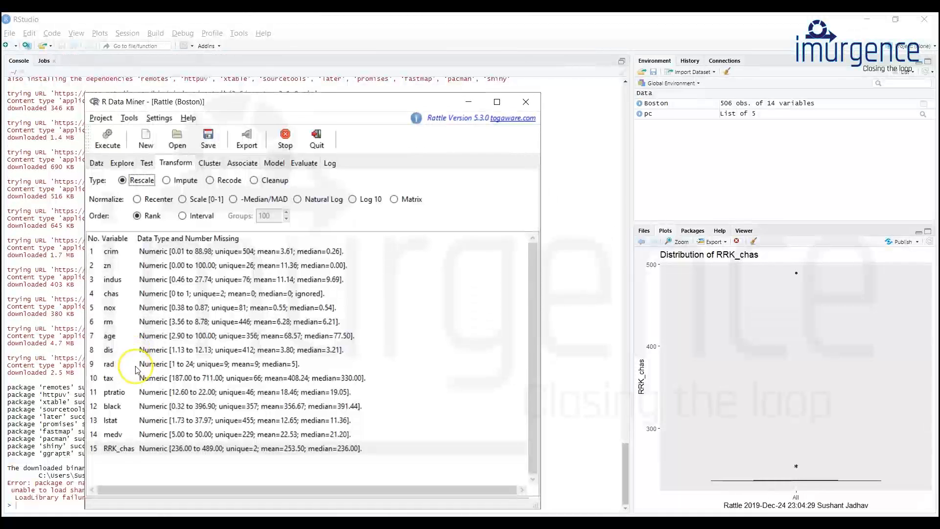
click(117, 434)
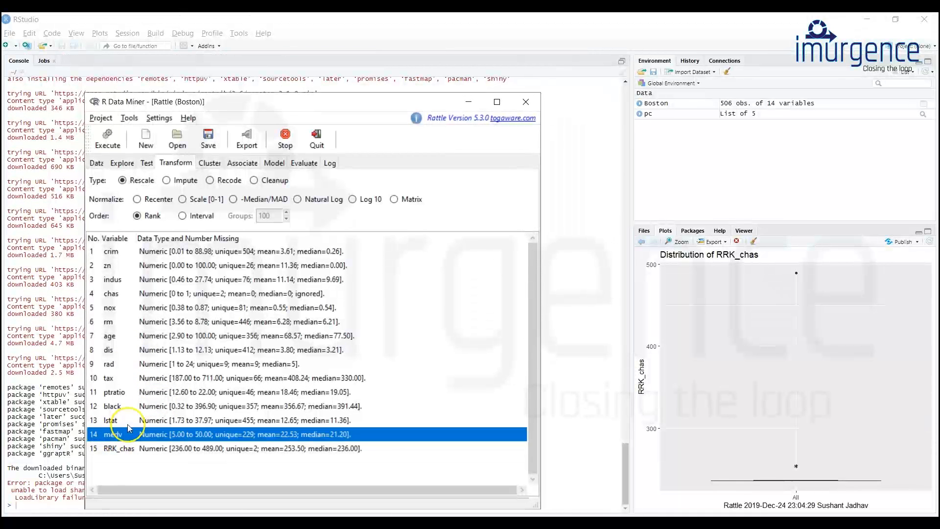
click(137, 200)
click(104, 147)
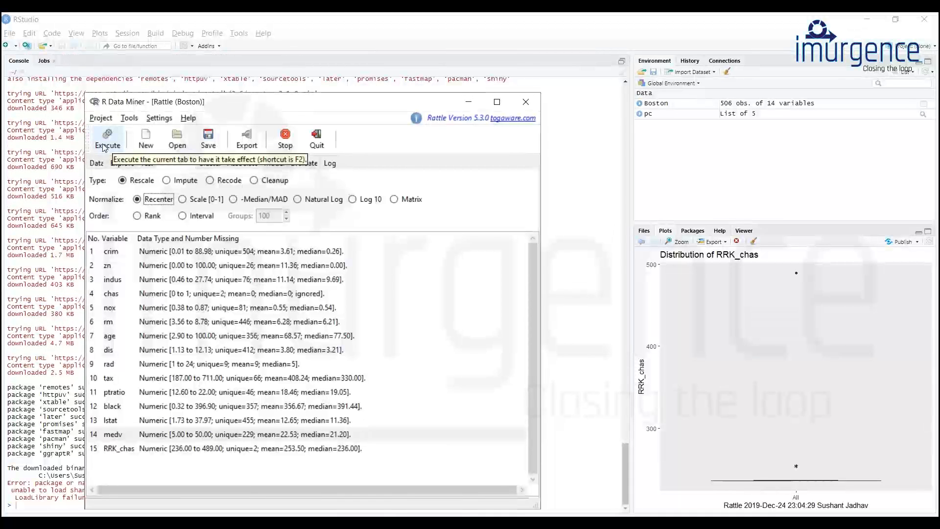
click(105, 147)
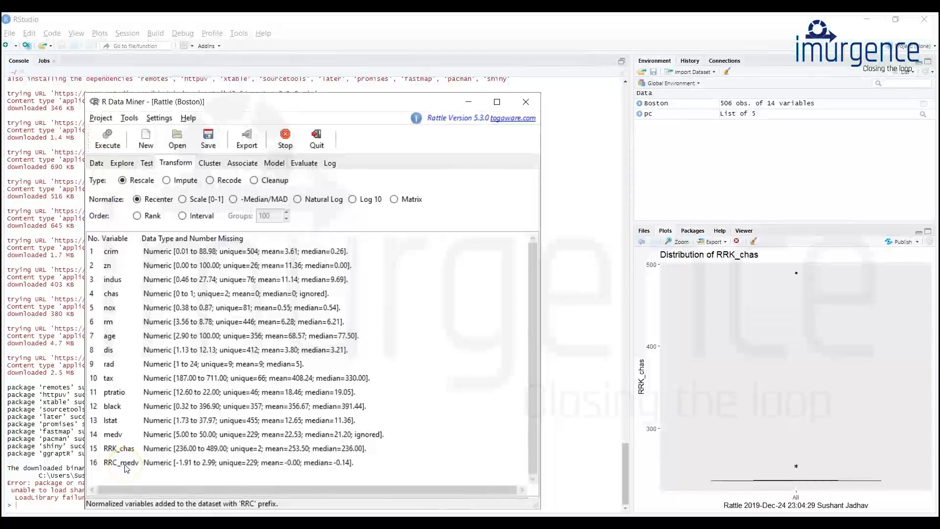
Generate a box plot showing the distribution of the recentered RRC_medv variable.
click(121, 164)
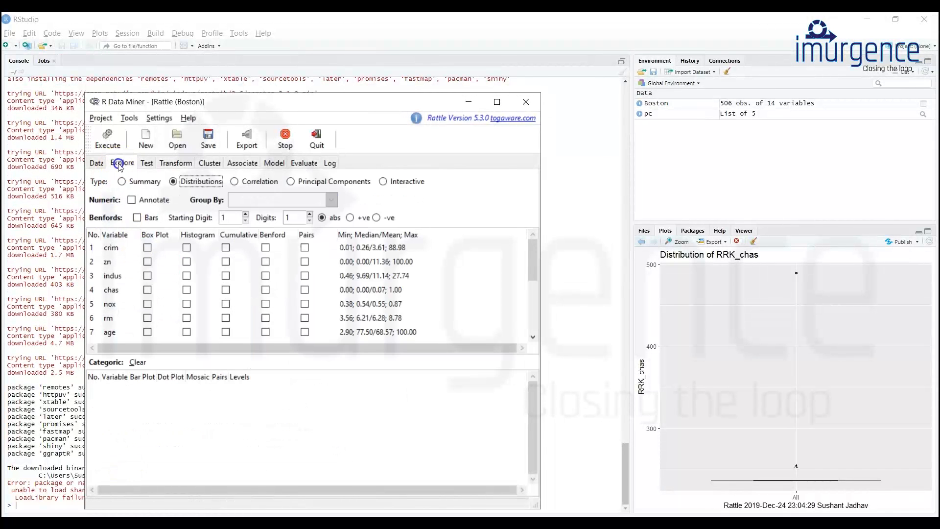
scroll(182, 291, down, 3)
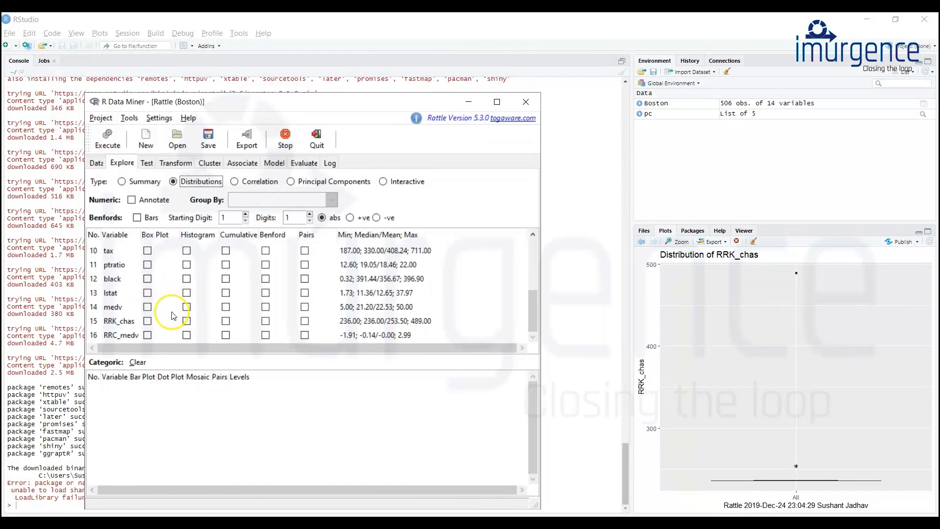
click(148, 335)
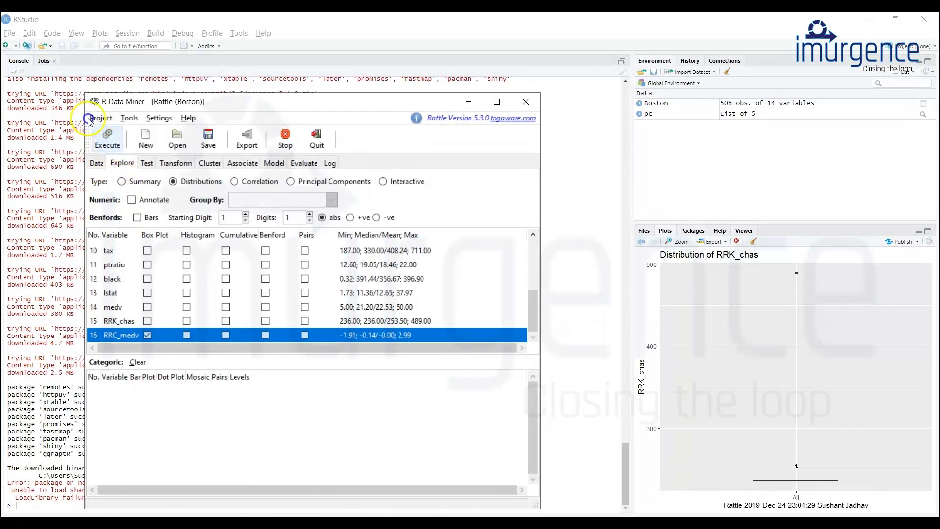
click(109, 145)
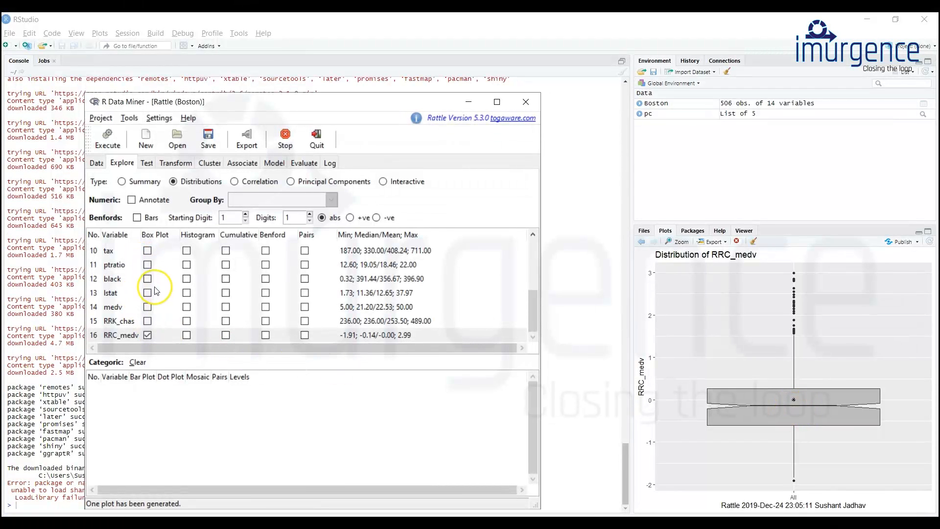
Add the original medv variable to the box plot selection and plot it together with RRC_medv.
scroll(150, 271, up, 3)
scroll(154, 289, down, 3)
click(148, 306)
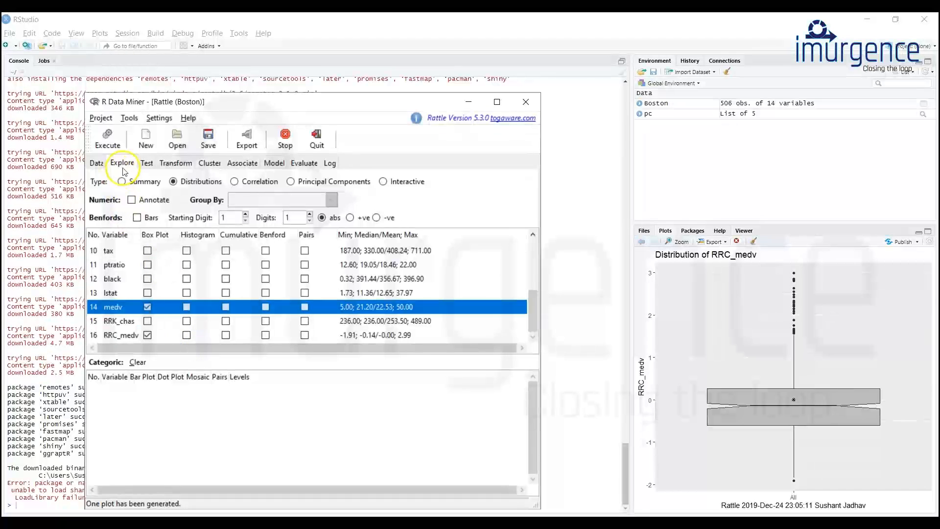
click(107, 142)
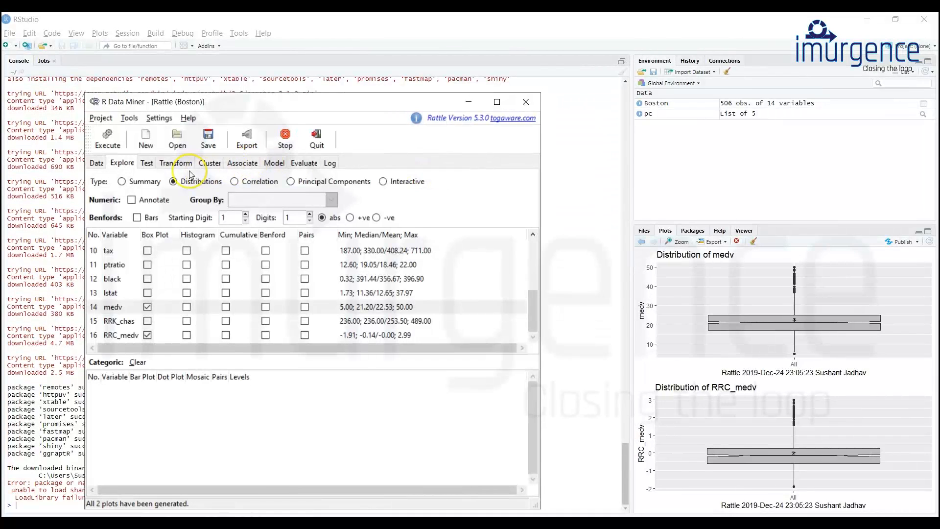
Delete the ignored variables chas and medv from the dataset using the Delete Ignored cleanup.
click(176, 163)
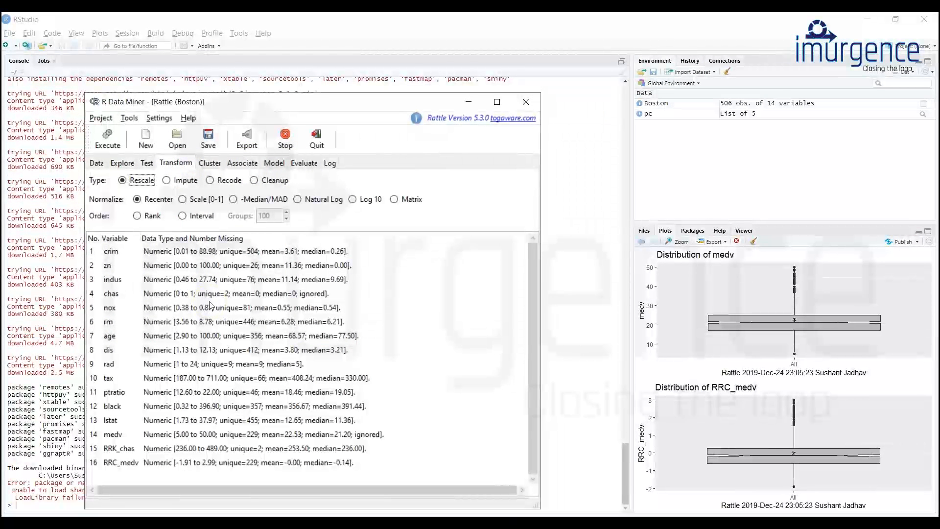
click(113, 463)
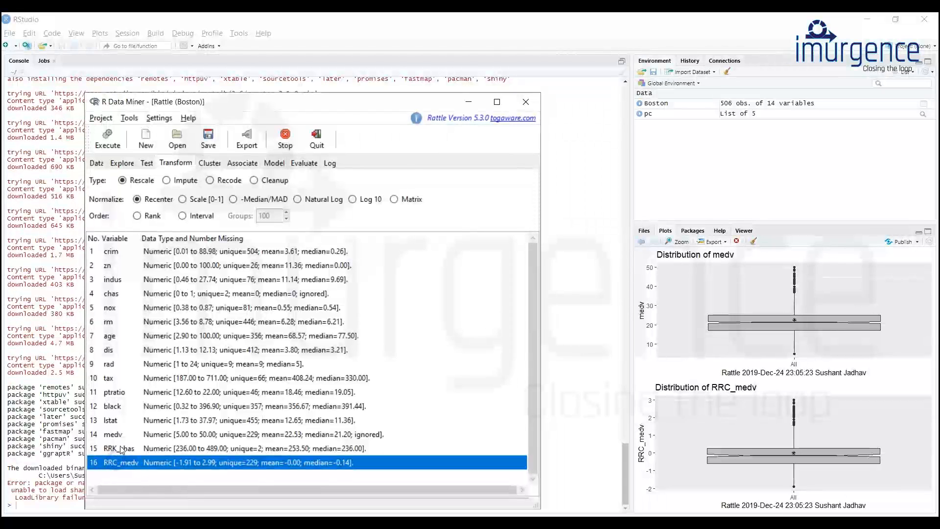
ctrl+click(121, 450)
click(116, 461)
ctrl+click(117, 449)
click(116, 459)
ctrl+click(116, 450)
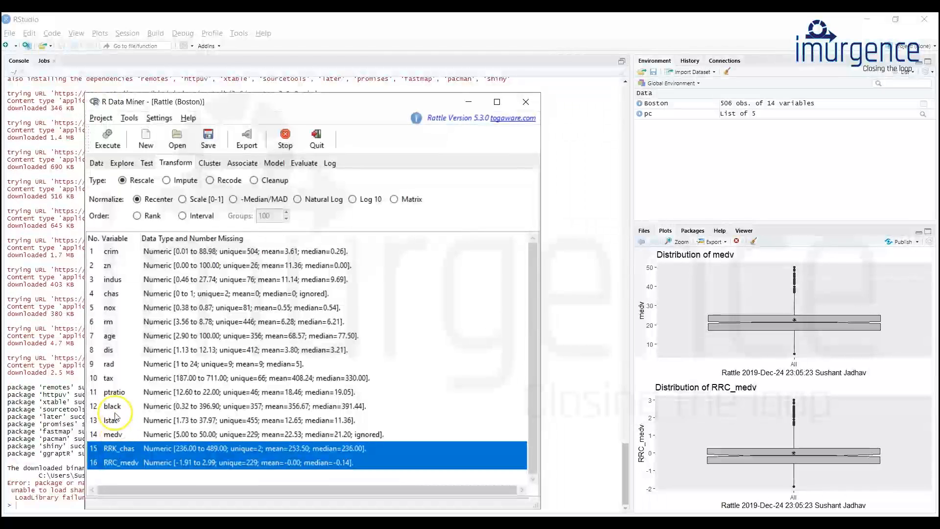
shift+click(115, 391)
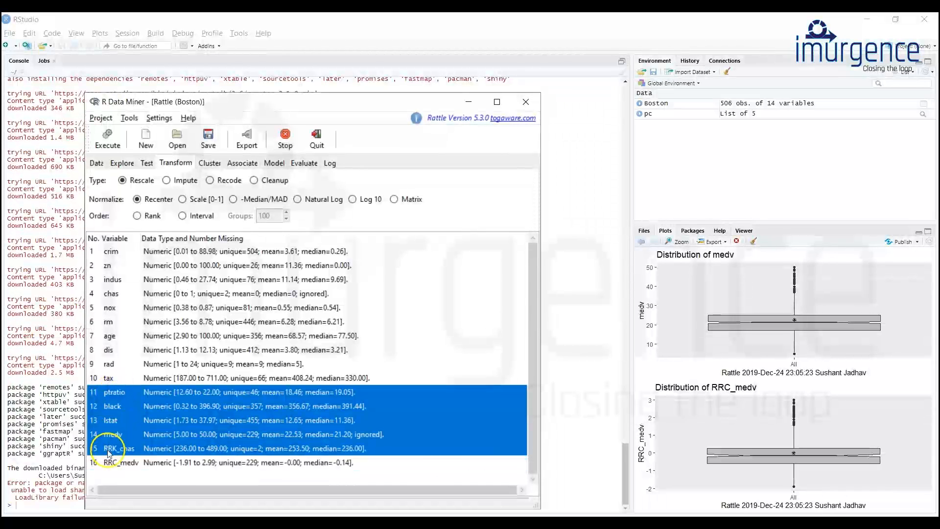
click(109, 459)
ctrl+click(115, 448)
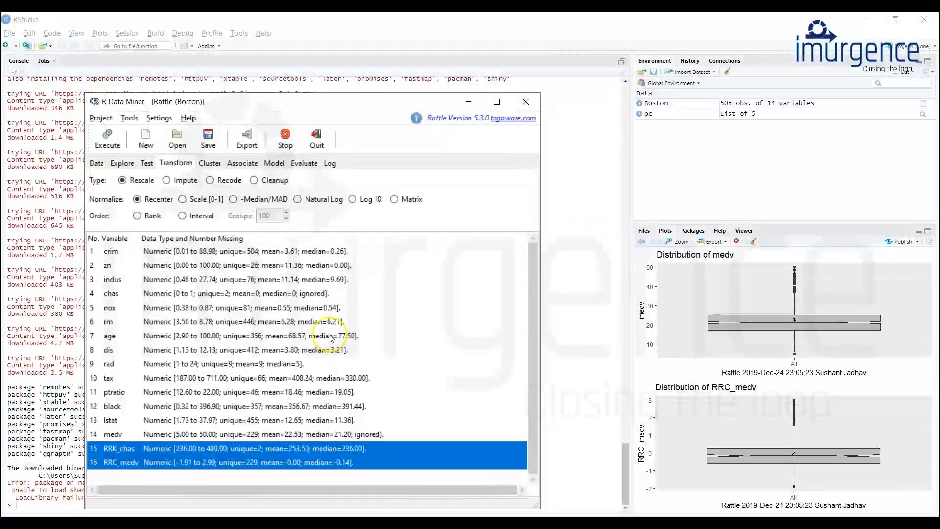
click(254, 180)
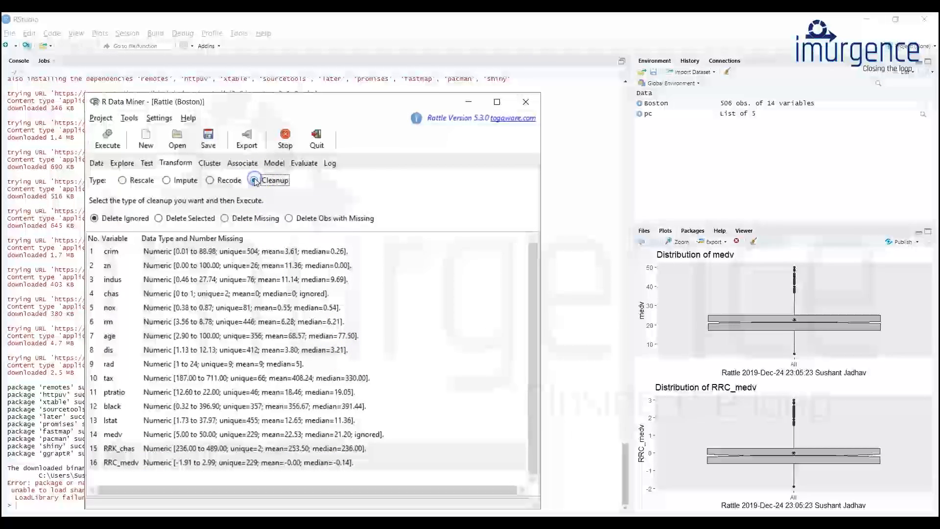
shift+click(116, 459)
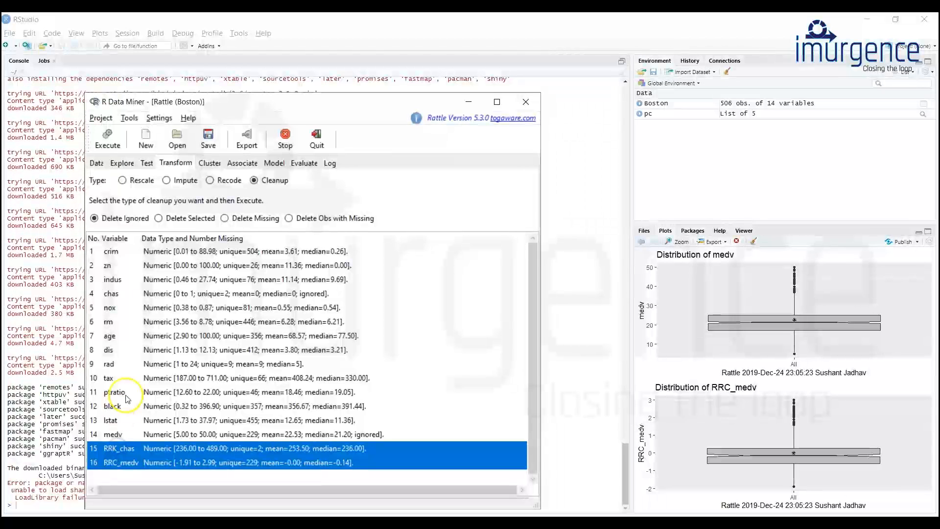
click(112, 139)
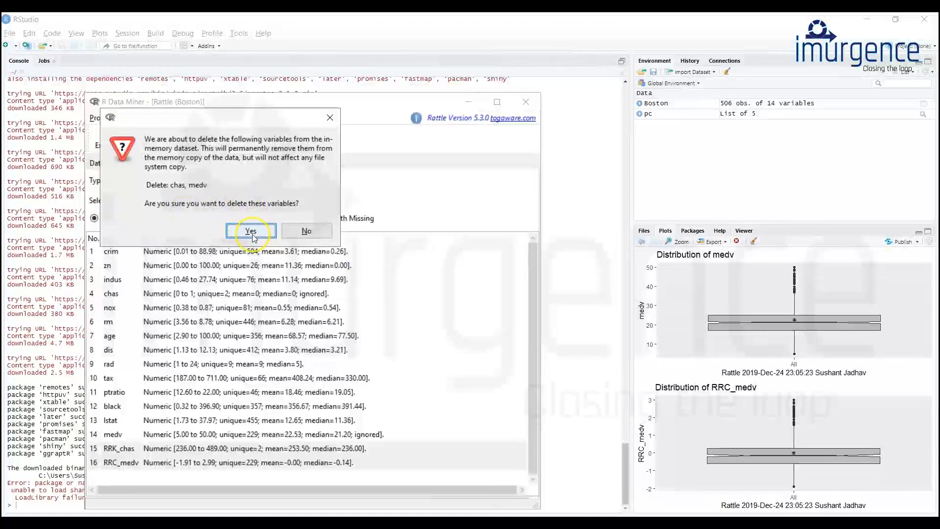
click(251, 230)
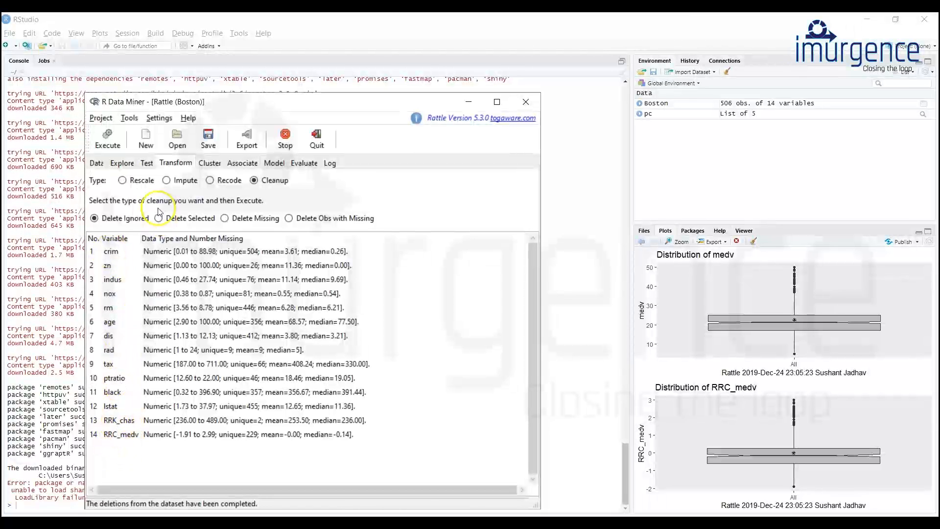
Apply the roles of the Boston variables left after the ignored-variable cleanup and review the updated variable list.
click(96, 163)
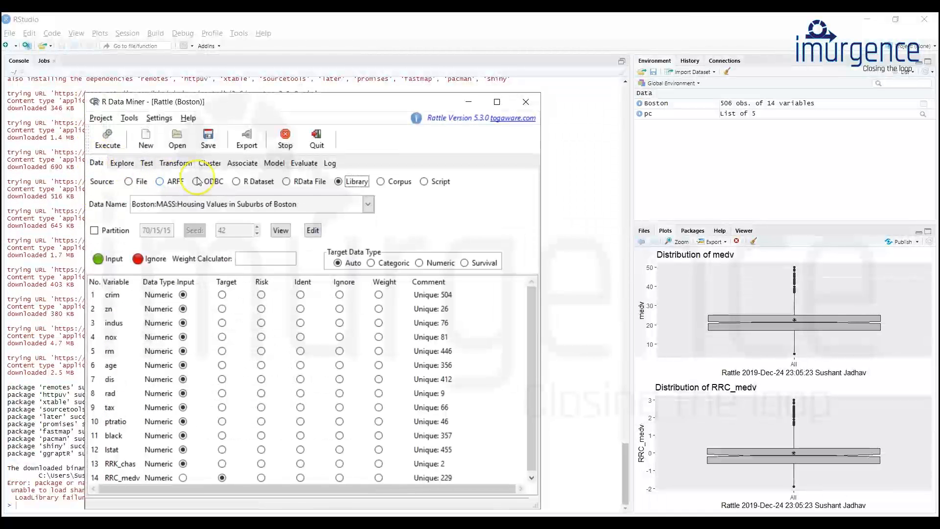
click(108, 140)
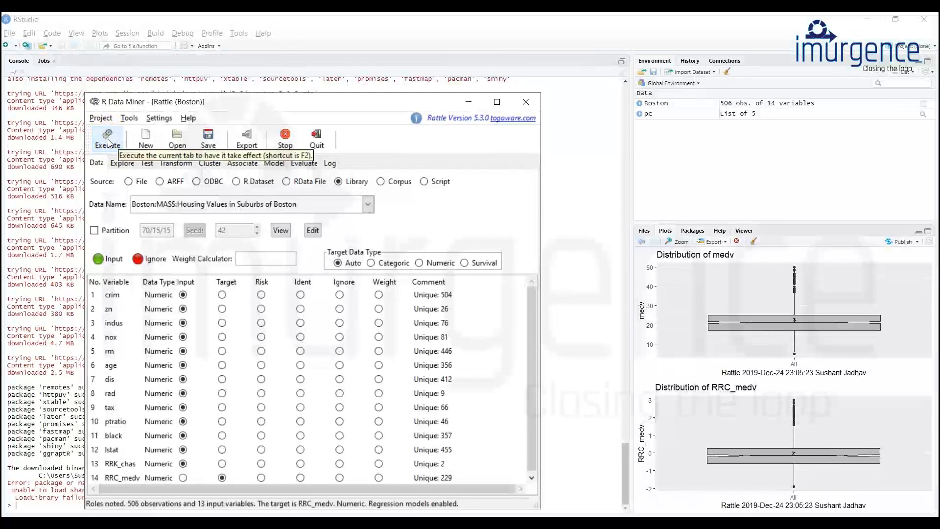
scroll(235, 392, down, 2)
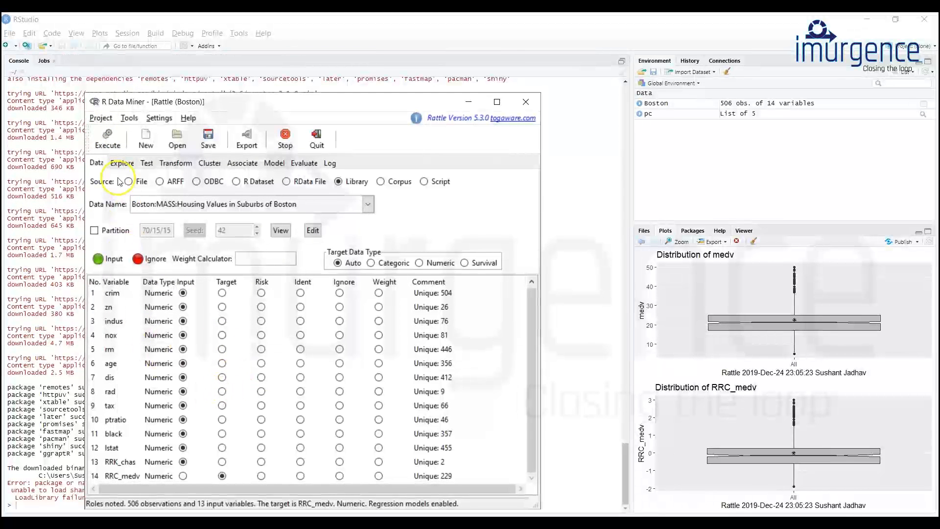
click(108, 141)
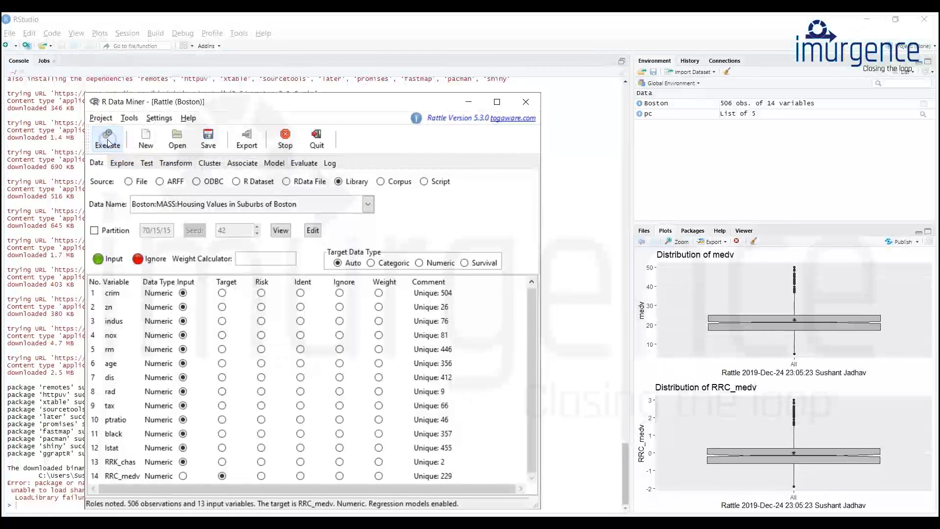
click(171, 163)
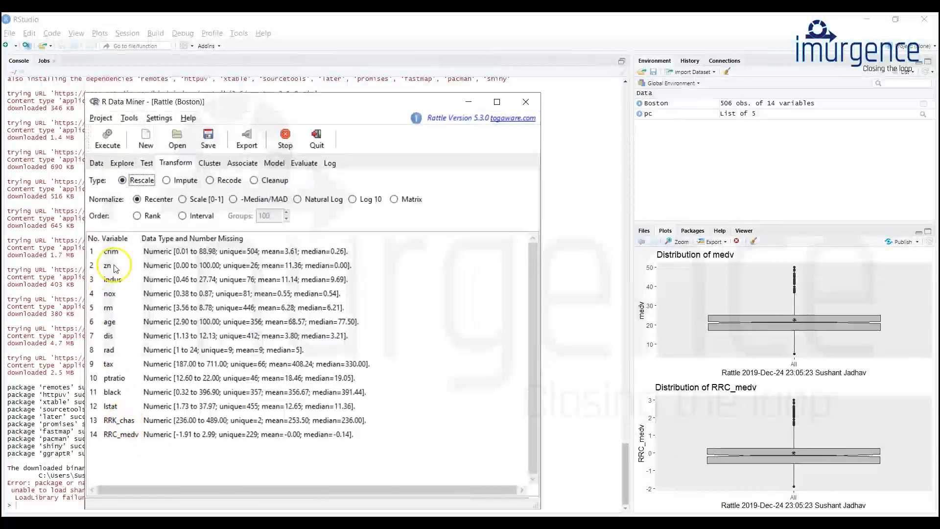
click(116, 163)
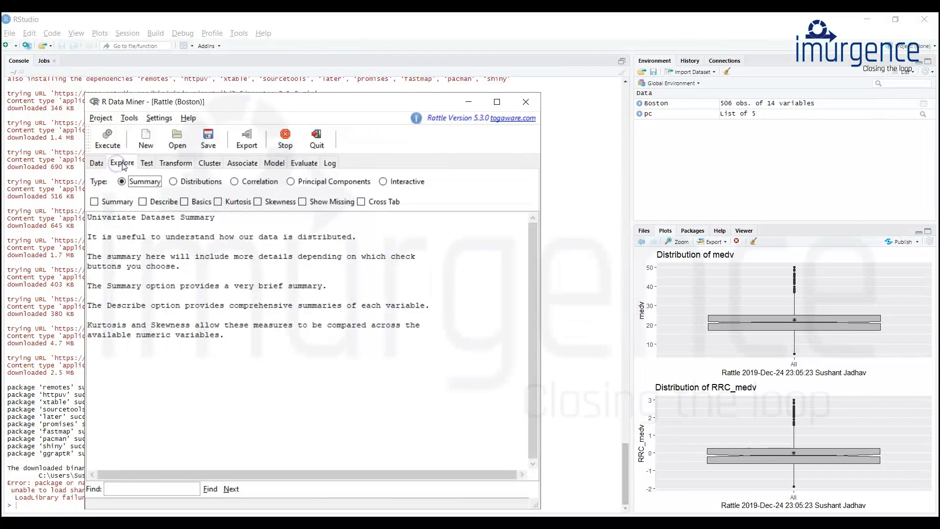
Delete the derived variables RRK_chas and RRC_medv from the dataset using the Delete Selected cleanup.
click(171, 163)
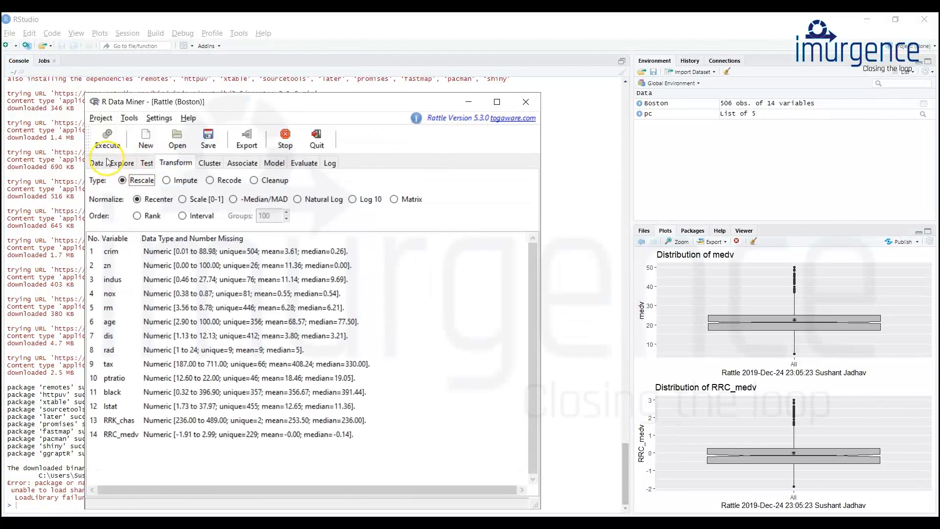
click(107, 139)
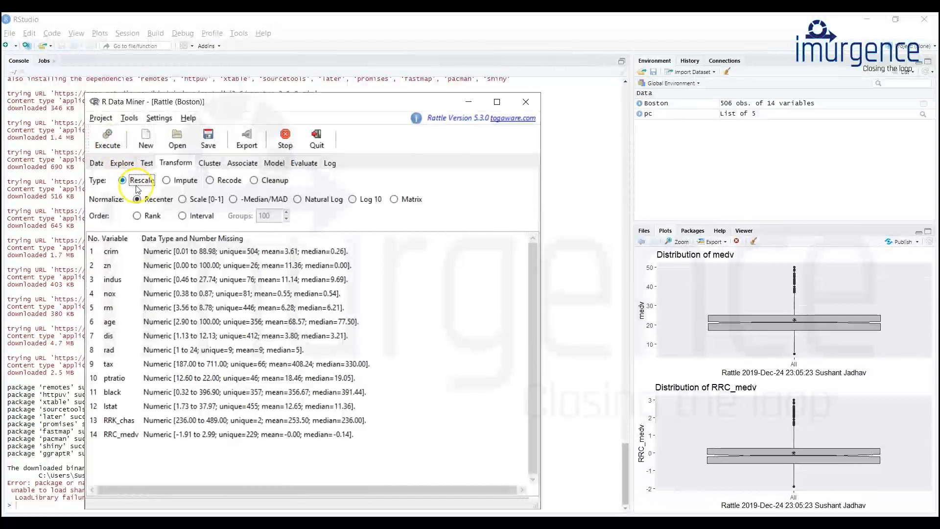
click(421, 265)
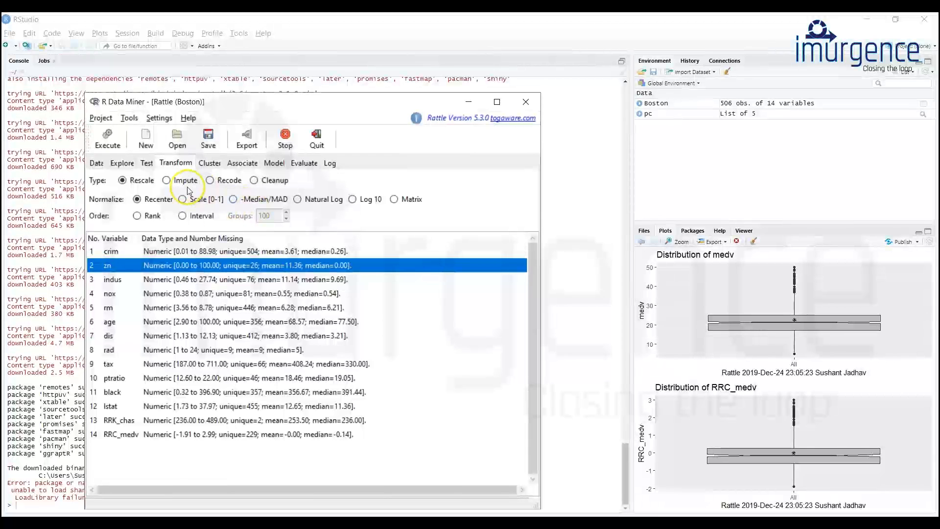
click(157, 433)
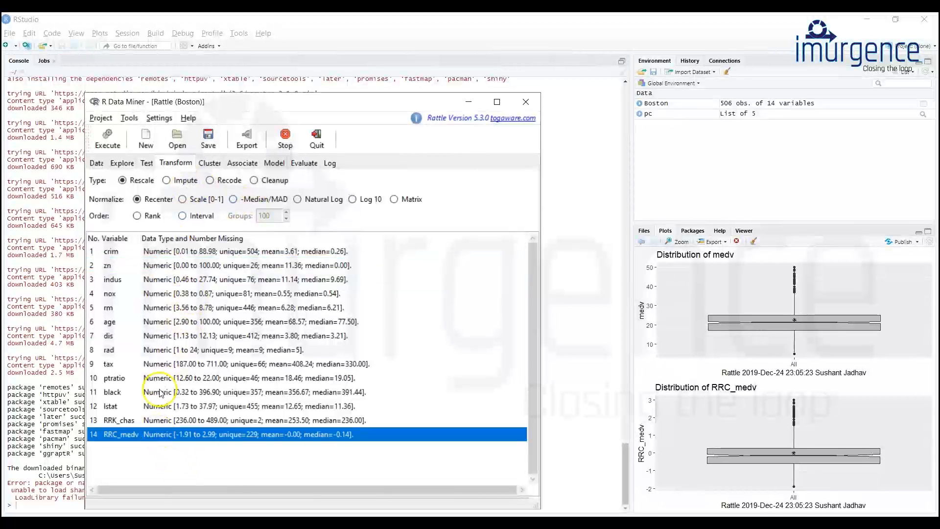
ctrl+click(152, 422)
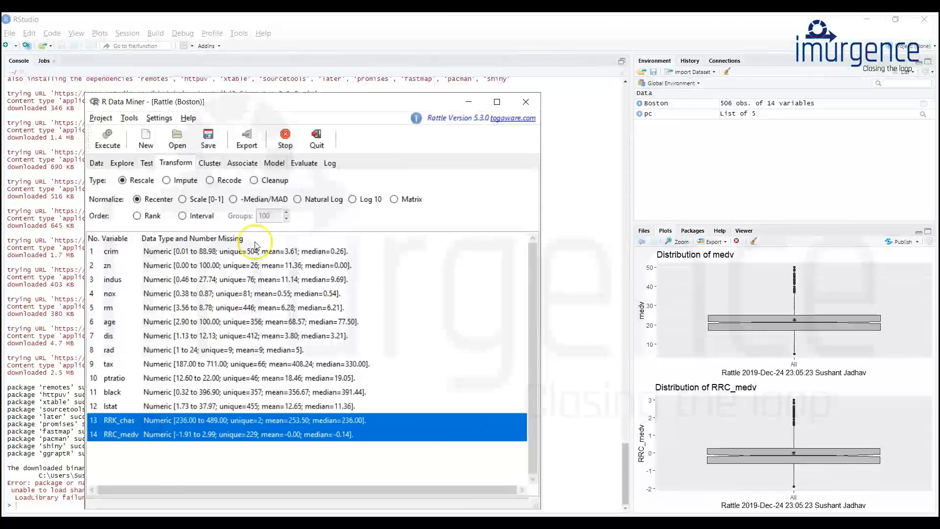
click(254, 180)
click(152, 422)
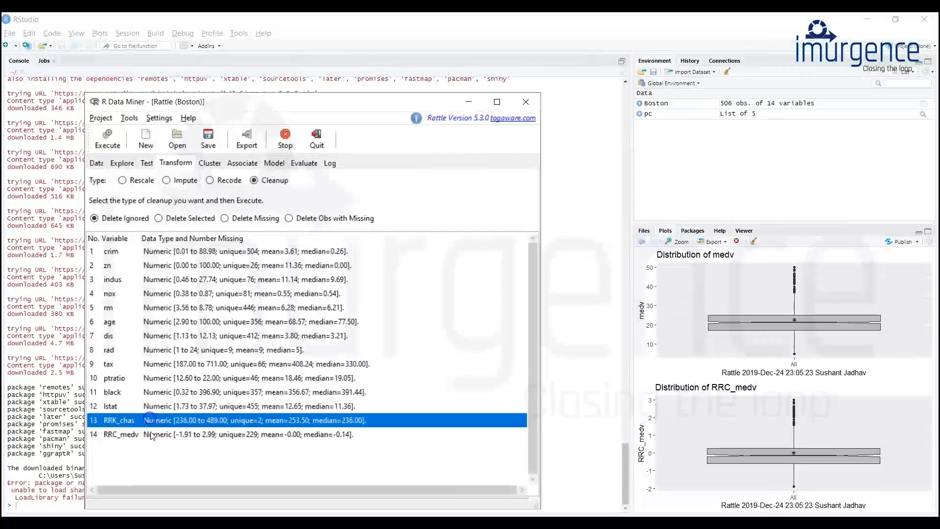
ctrl+click(151, 435)
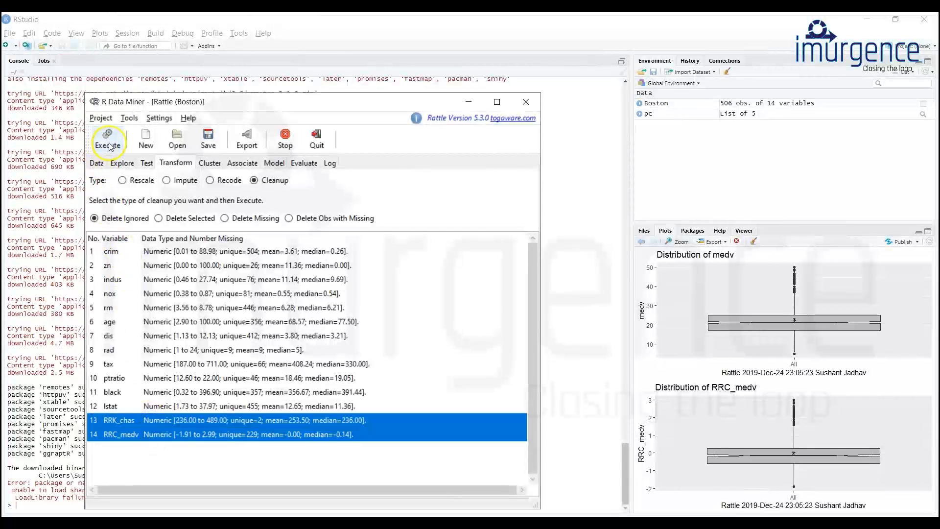
click(159, 218)
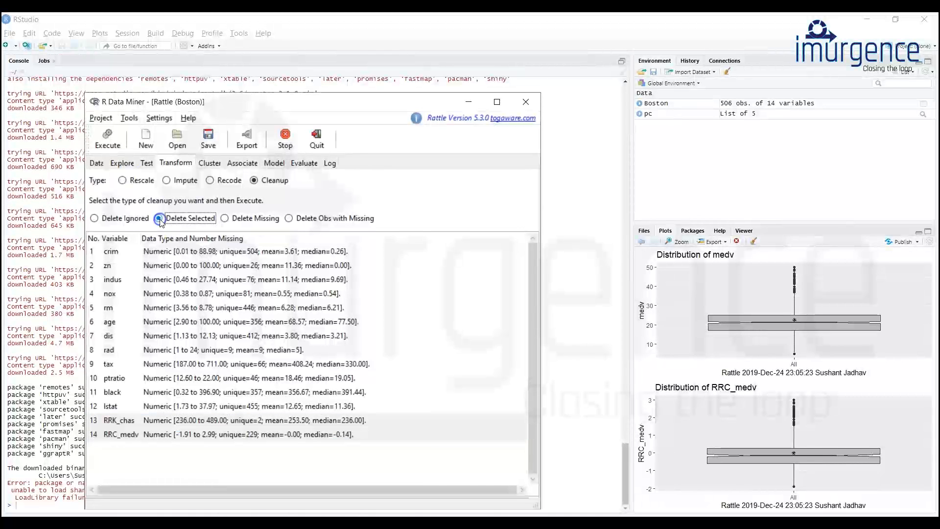
click(171, 421)
ctrl+click(167, 435)
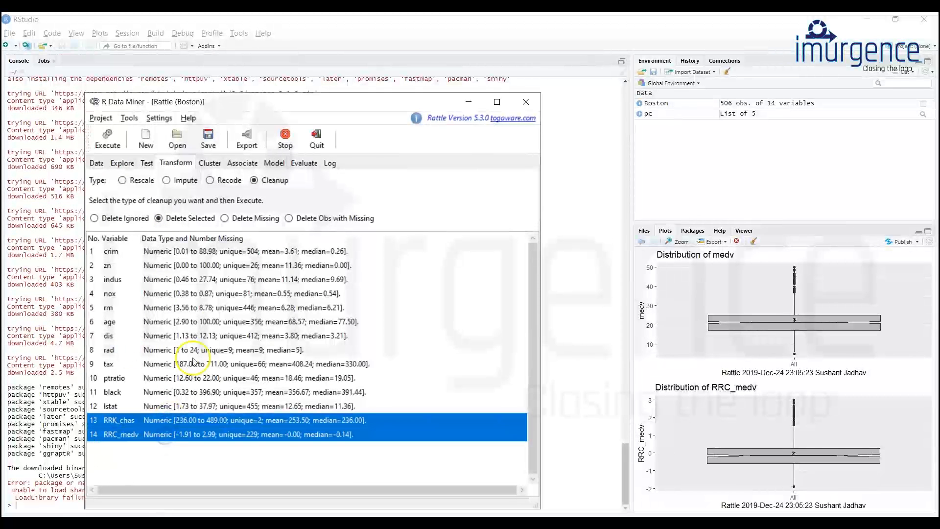
click(107, 140)
click(271, 247)
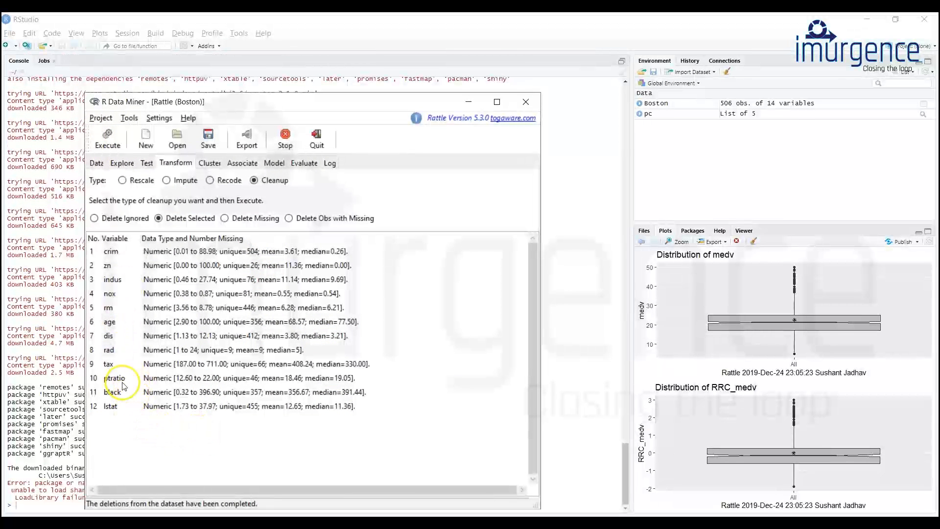
click(107, 139)
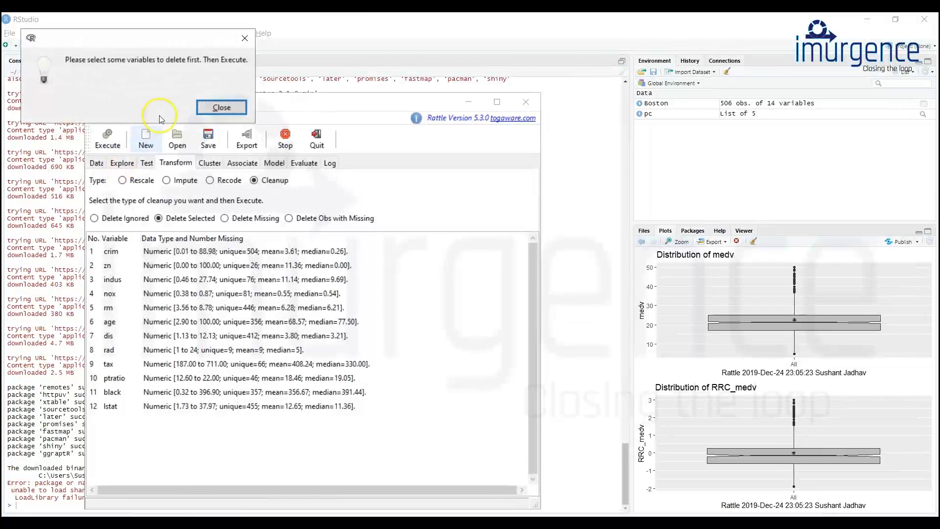
click(221, 107)
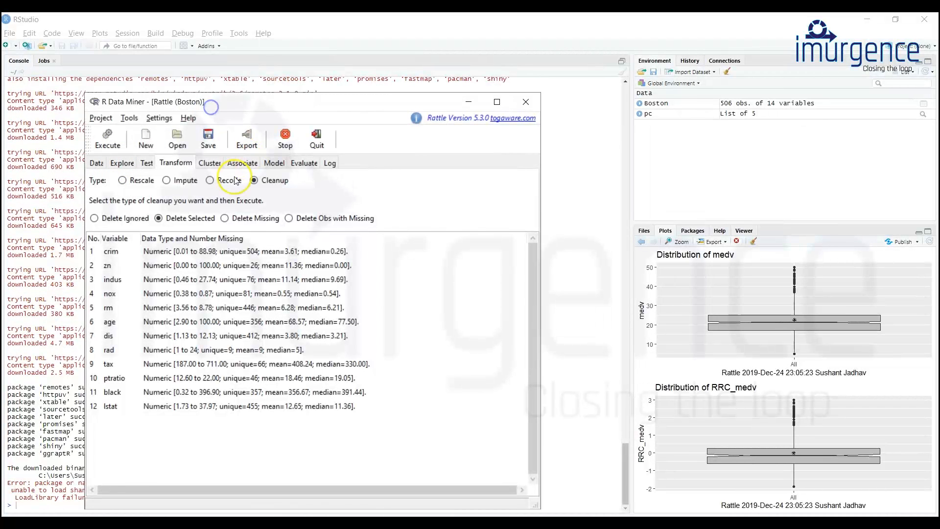
Apply the roles of the Boston variables from crim to lstat with the Auto target data type.
click(97, 163)
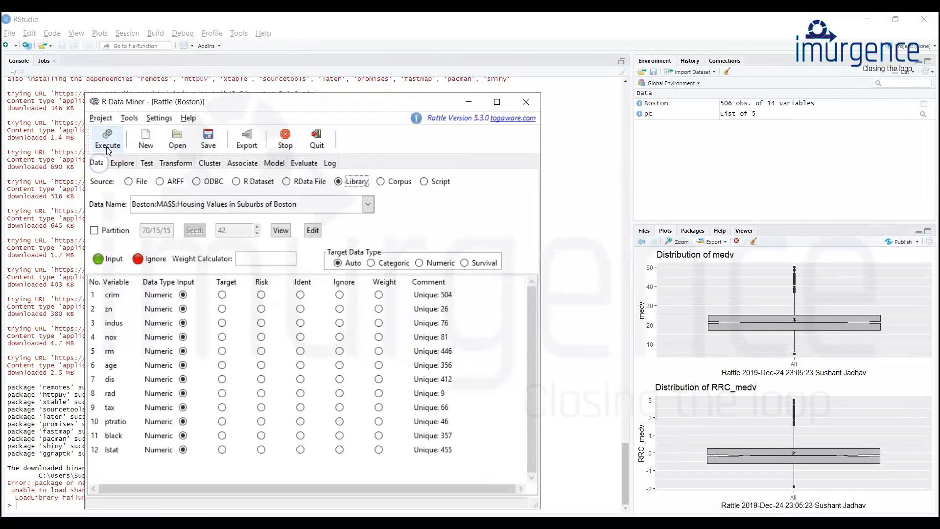
click(183, 205)
click(183, 205)
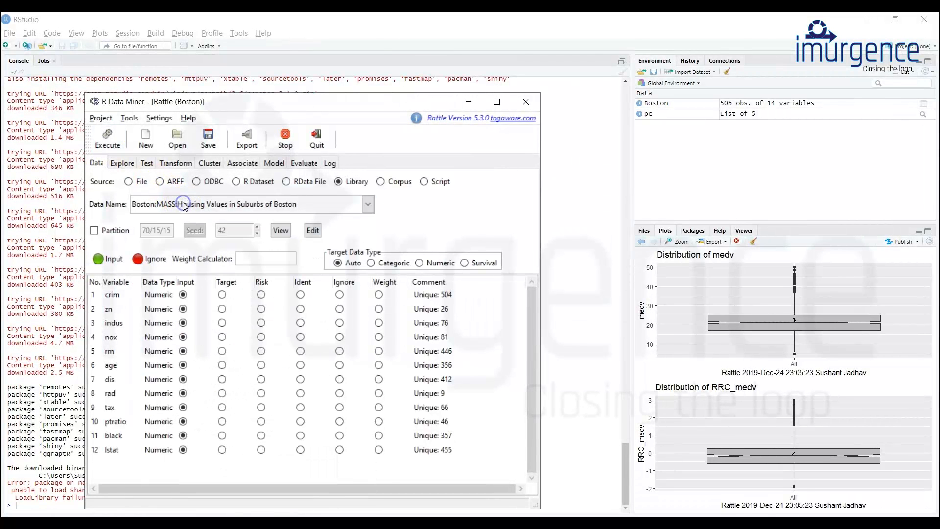
click(103, 142)
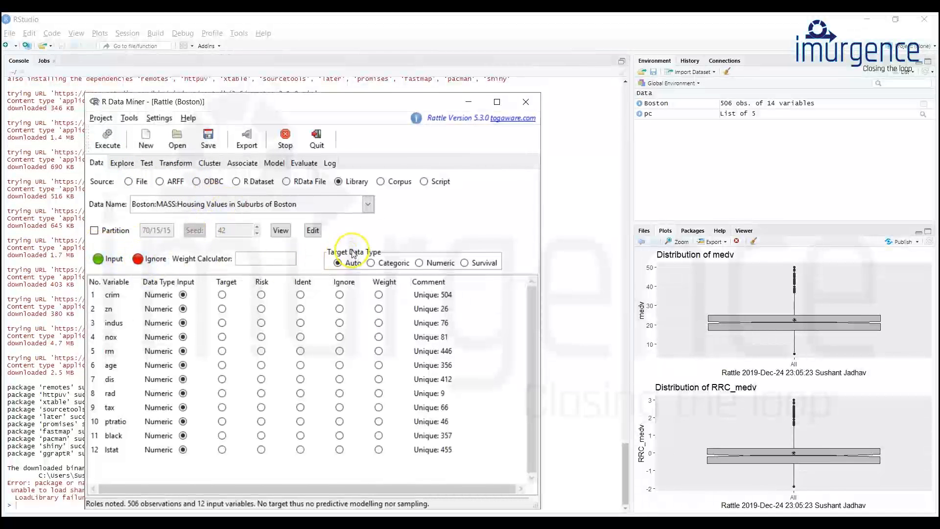
click(371, 263)
click(337, 263)
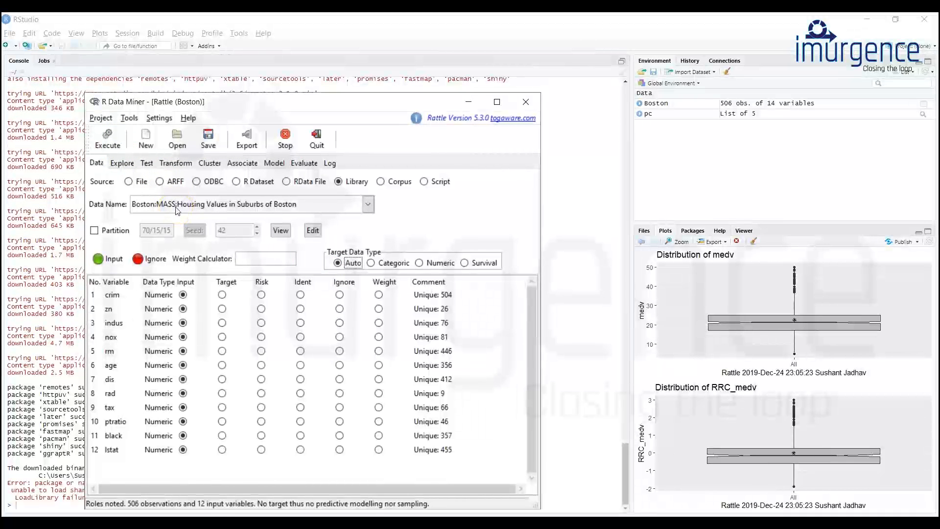
Try to load the BodyWeight:nlme:Rat weight over time for different diets dataset from the library.
click(177, 209)
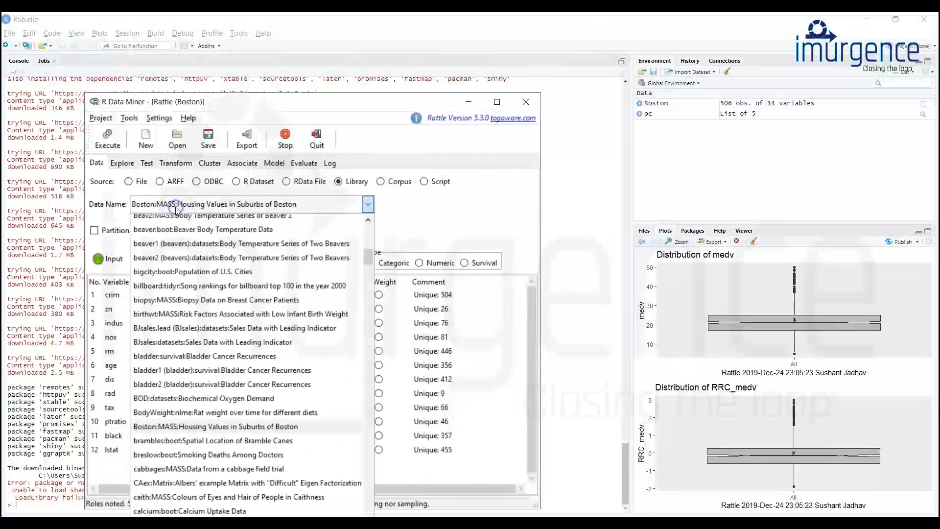
click(201, 413)
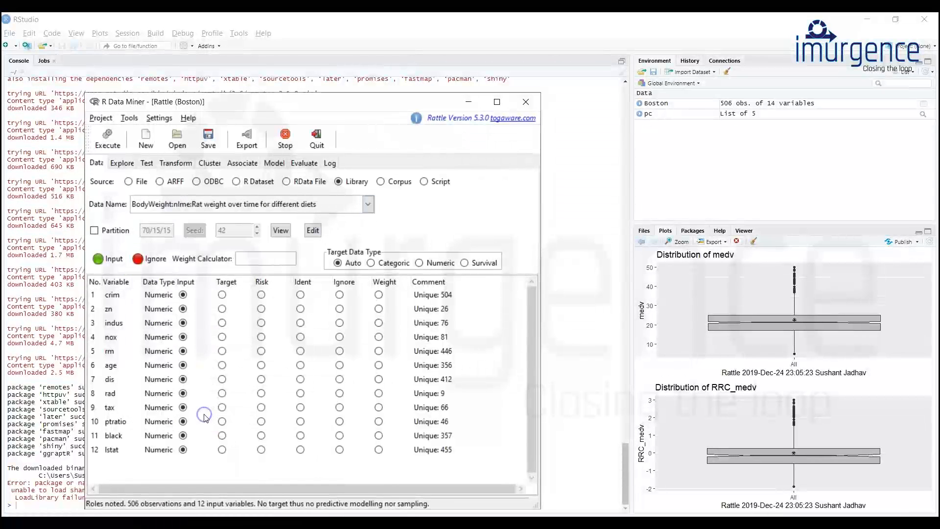
click(108, 138)
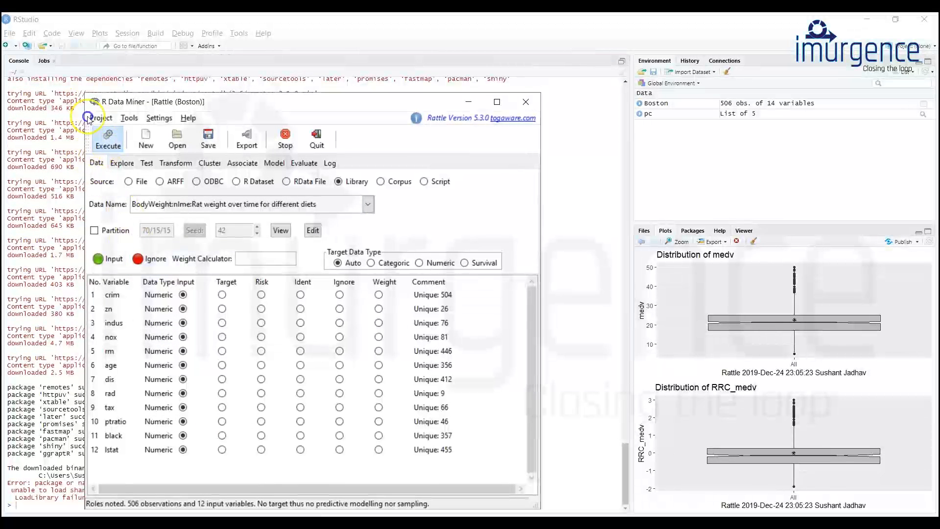
click(240, 142)
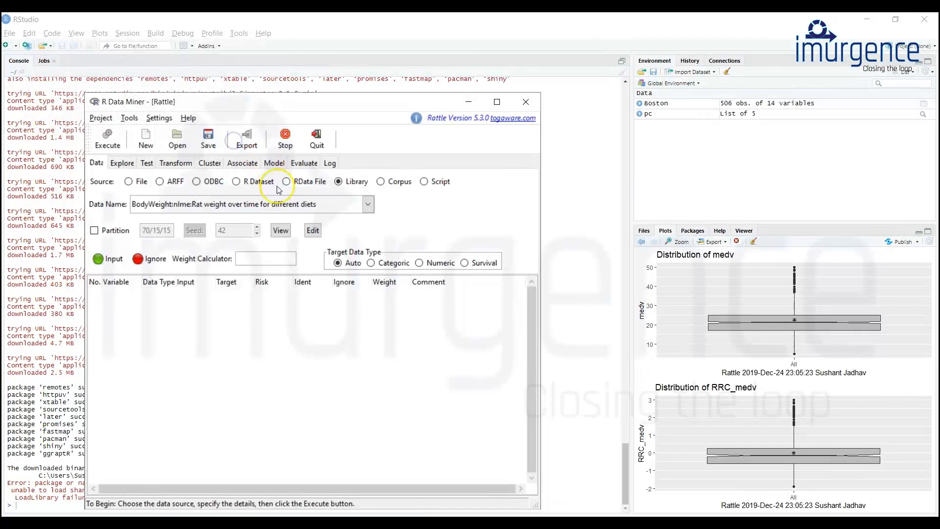
Load the Boston:MASS:Housing Values in Suburbs of Boston dataset from the library and review its variables.
click(175, 205)
click(182, 427)
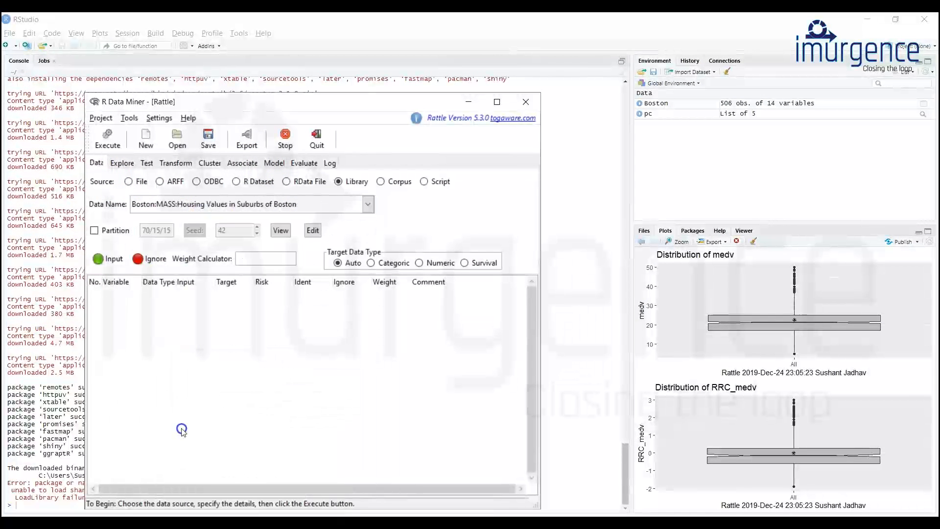
click(108, 144)
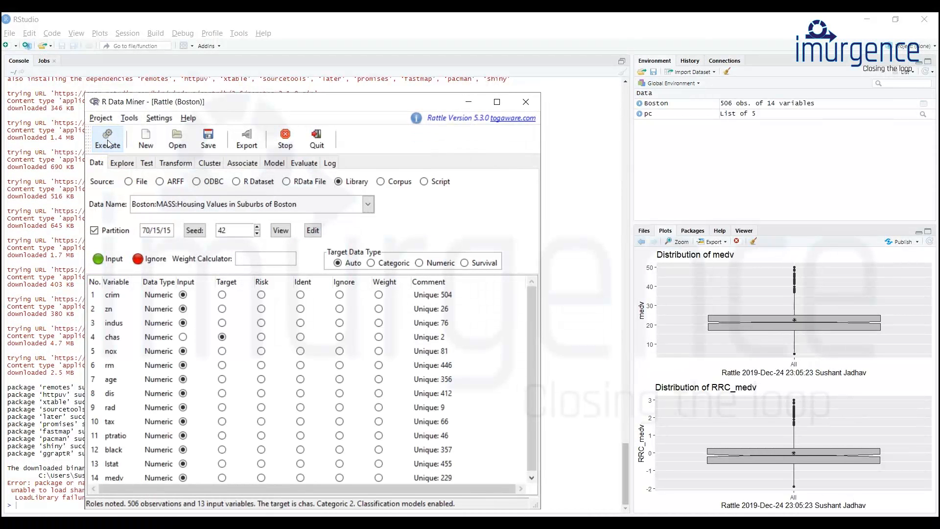
scroll(262, 427, down, 2)
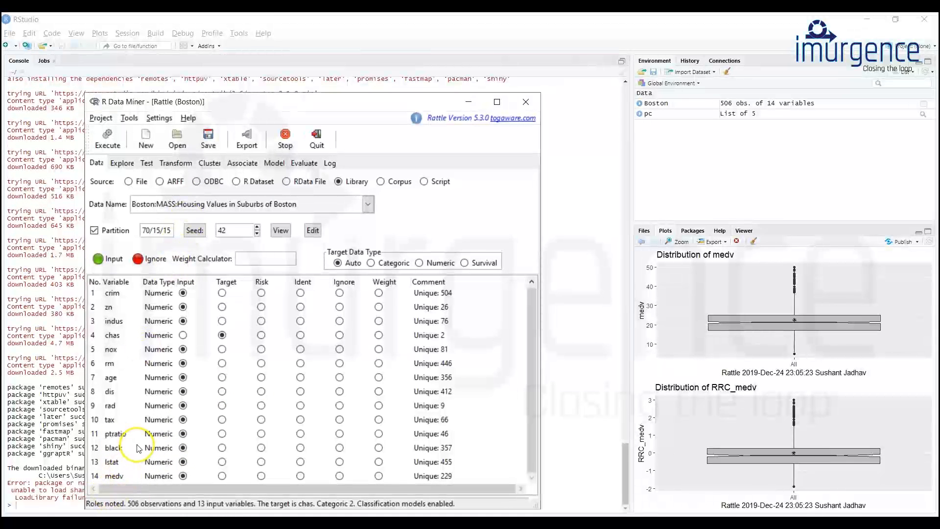
Rescale the medv variable with the Interval order transformation using 10 groups.
click(176, 163)
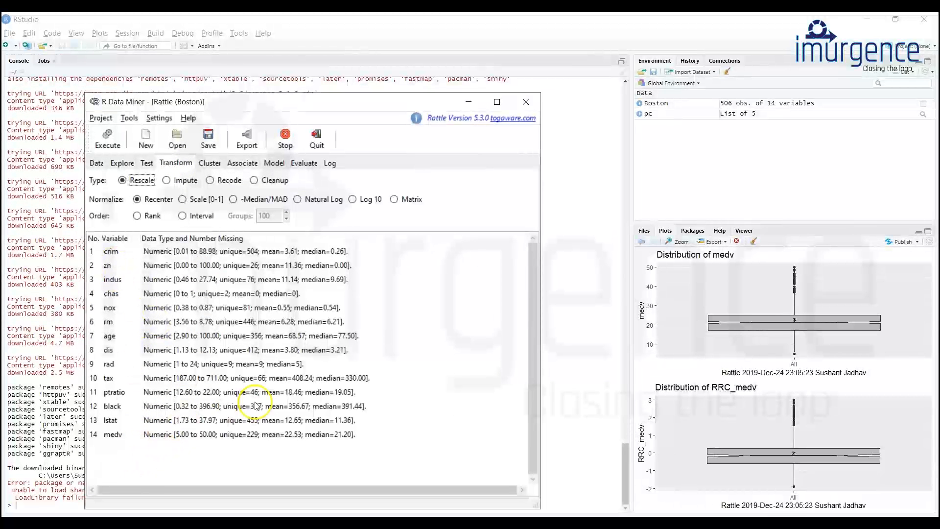
click(182, 216)
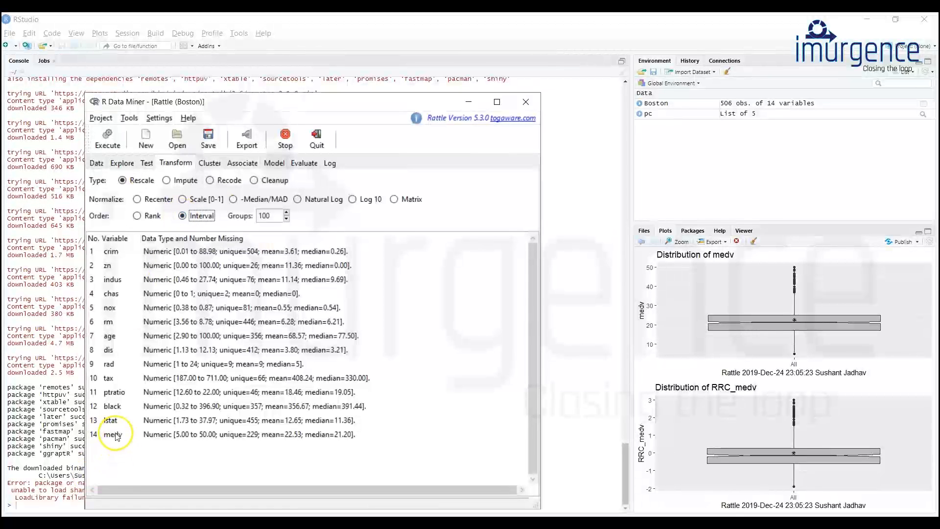
click(274, 218)
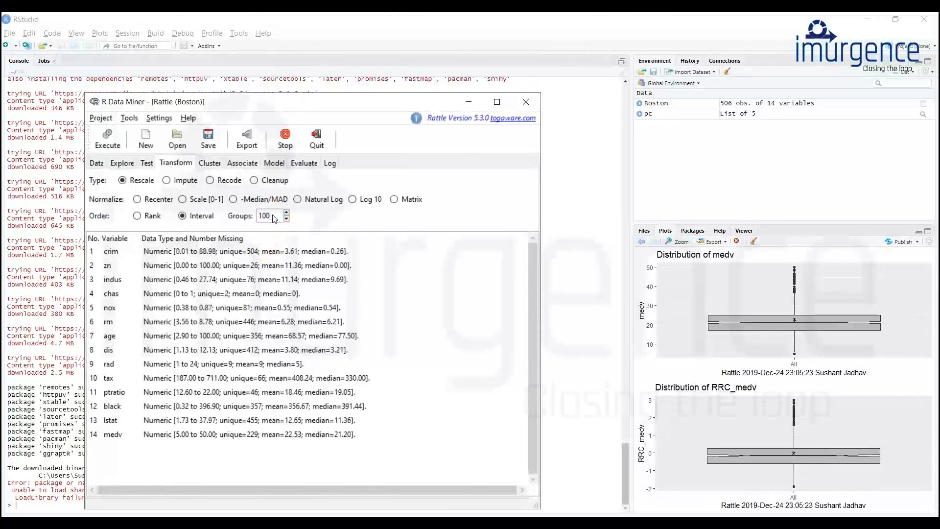
click(114, 436)
click(104, 145)
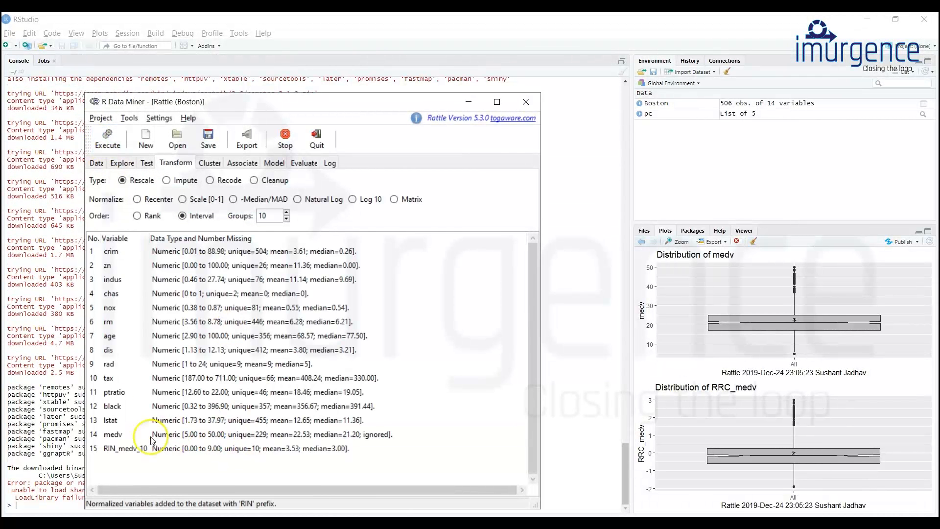
Generate the Summary of the dataset and examine the statistics of RIN_medv_10.
click(123, 452)
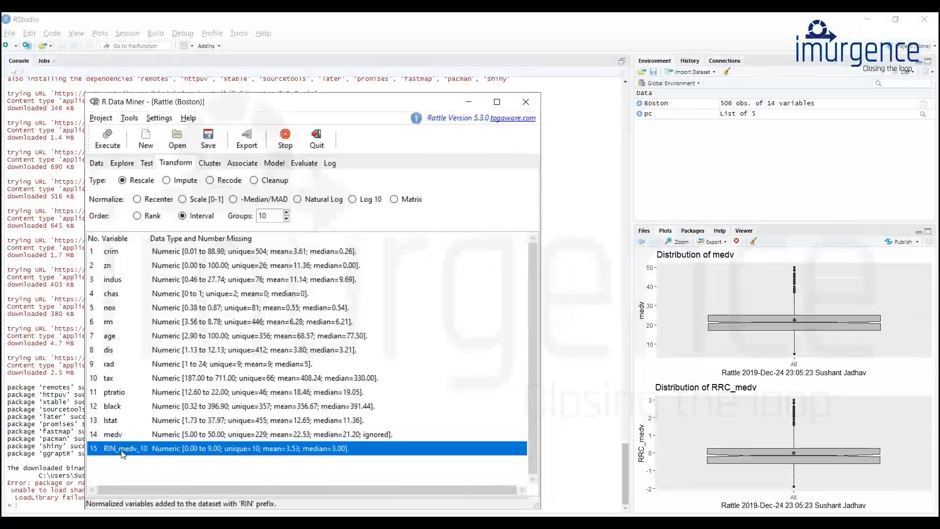
click(121, 163)
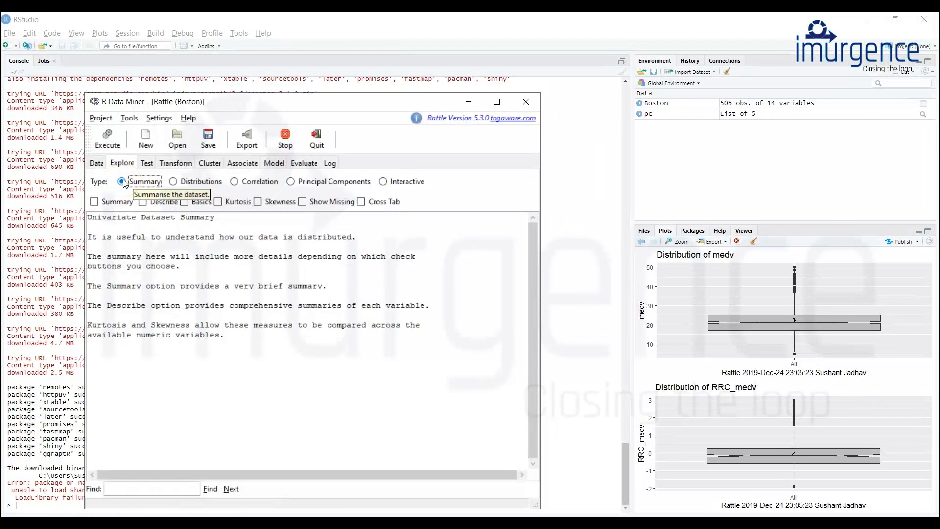
click(107, 137)
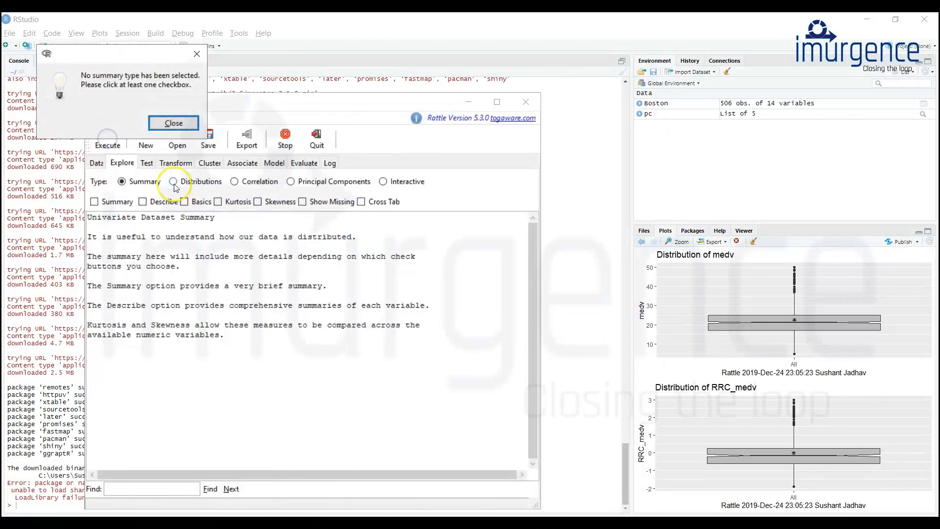
click(163, 125)
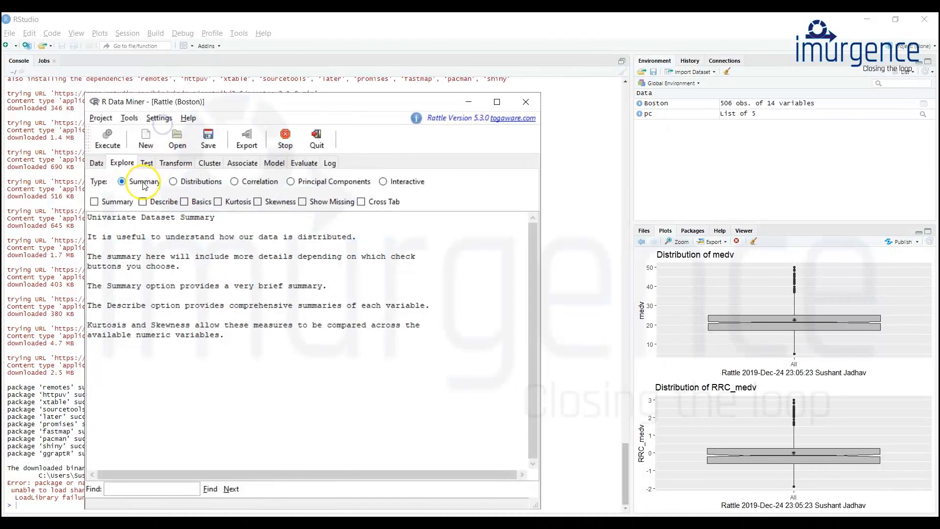
click(94, 202)
click(107, 137)
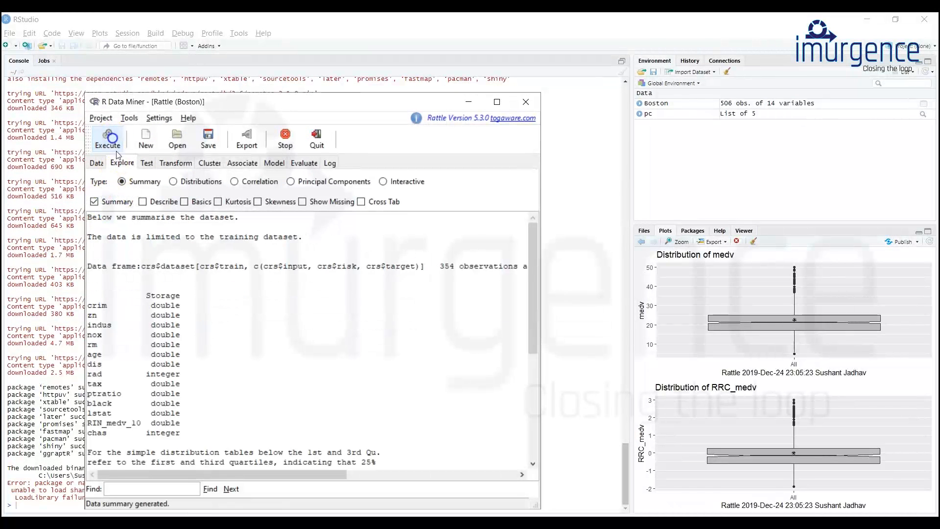
scroll(247, 359, down, 3)
scroll(247, 358, down, 3)
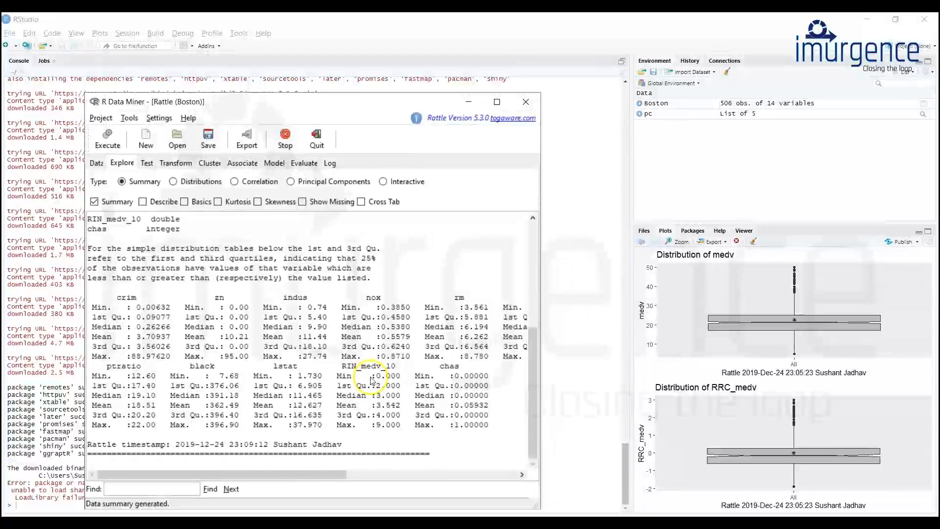
Recode the medv variable into 5 bins with Equal Width binning.
click(167, 163)
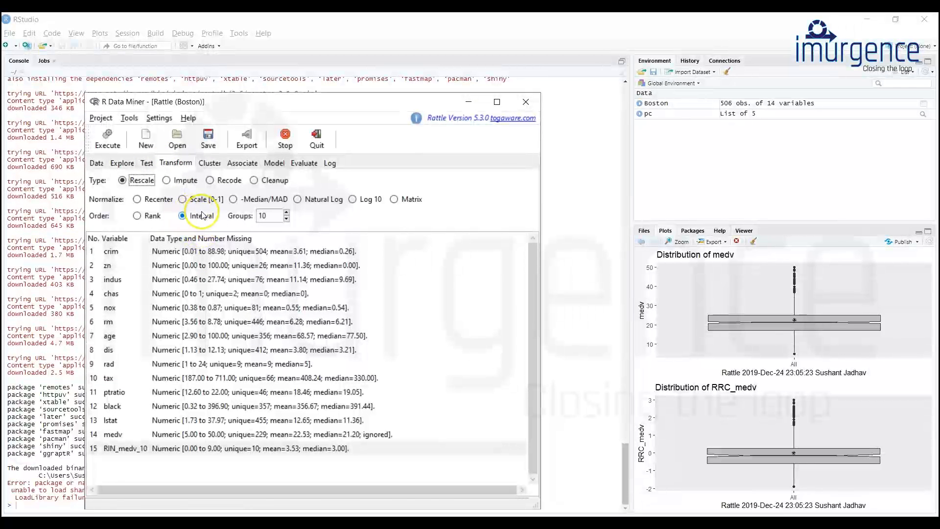
click(210, 181)
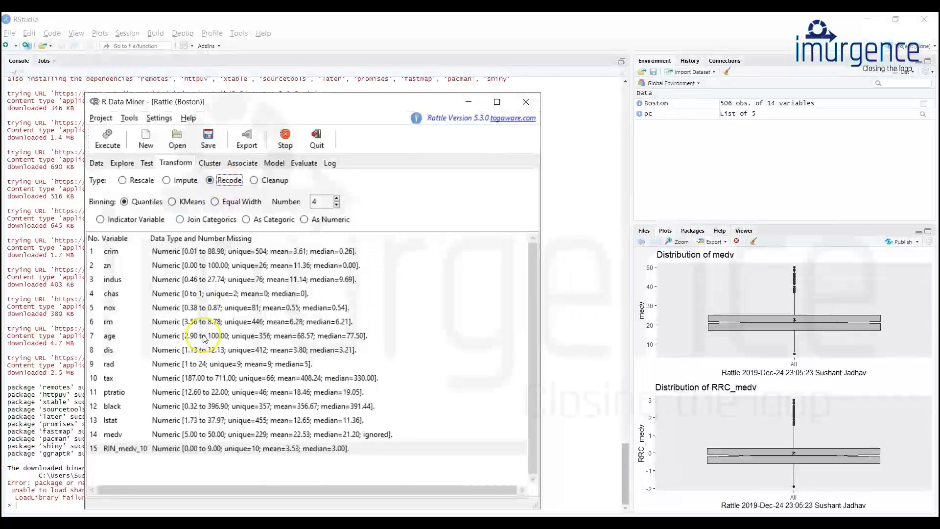
click(127, 435)
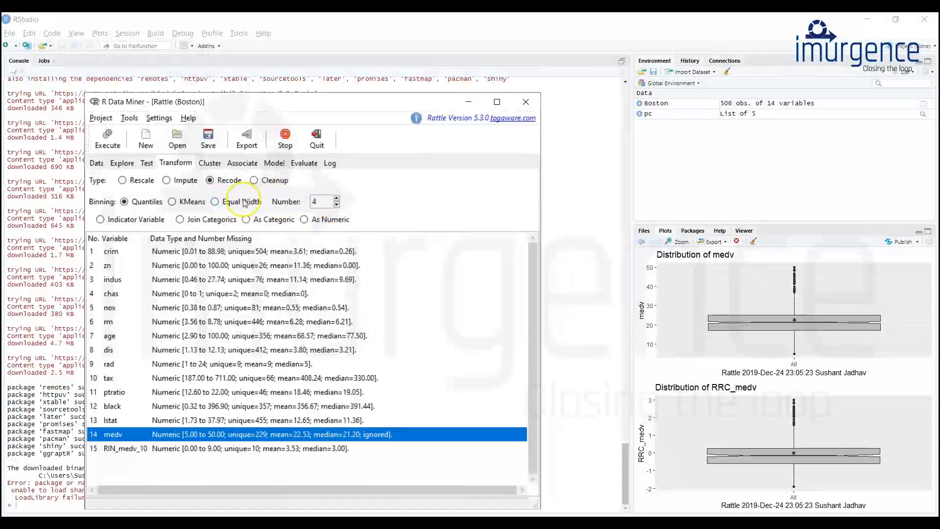
click(214, 201)
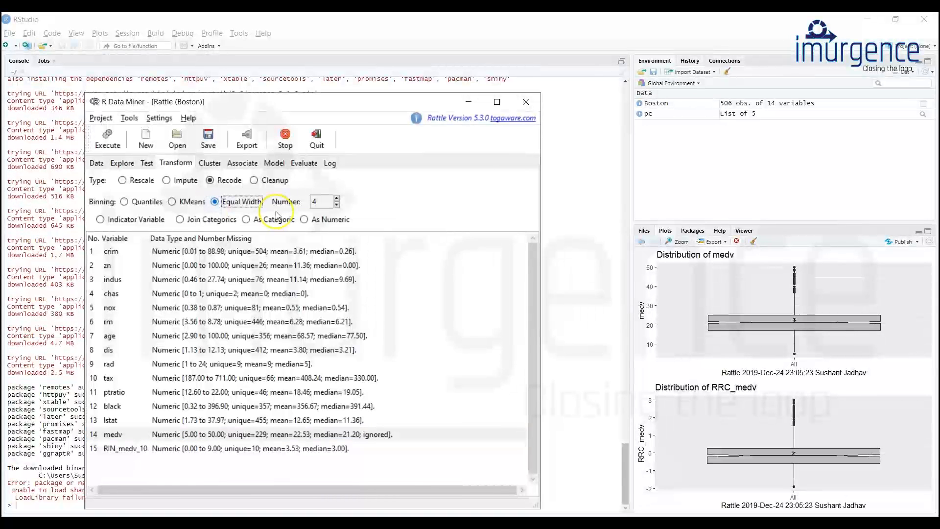
click(311, 201)
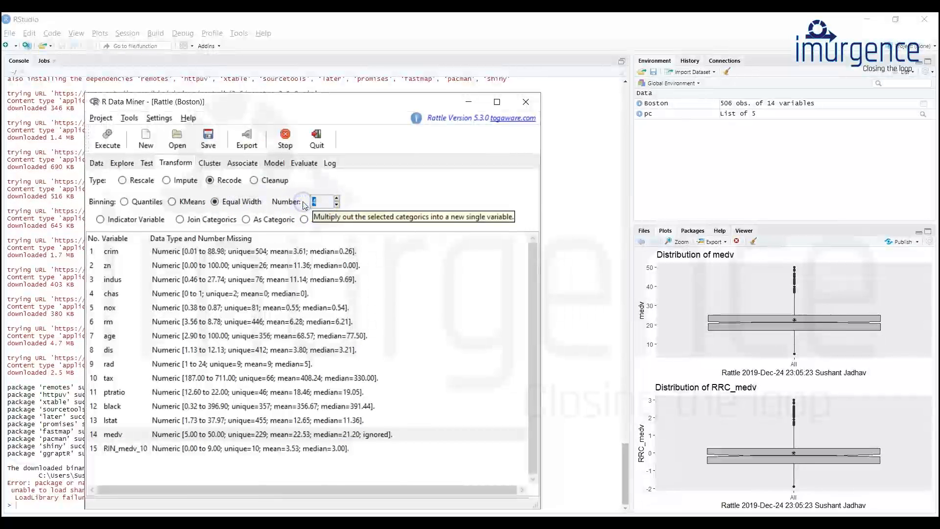
text(5)
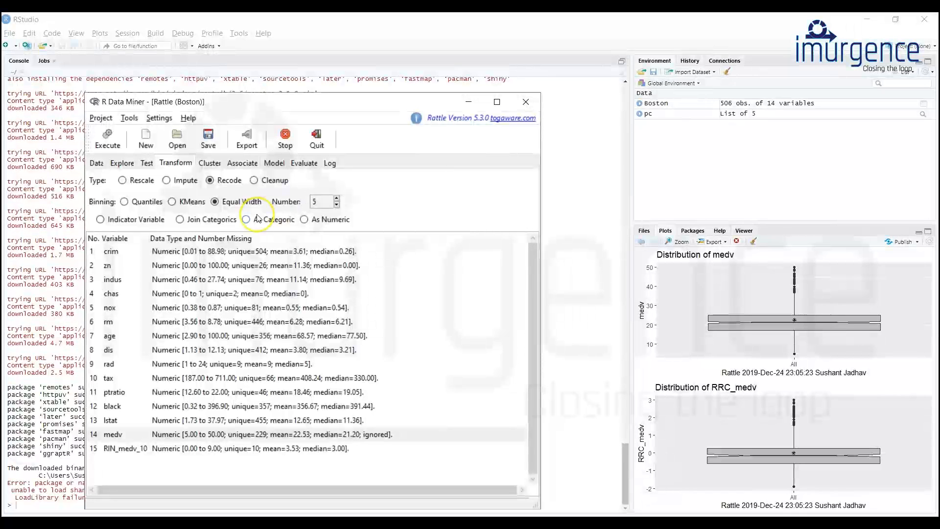
click(107, 222)
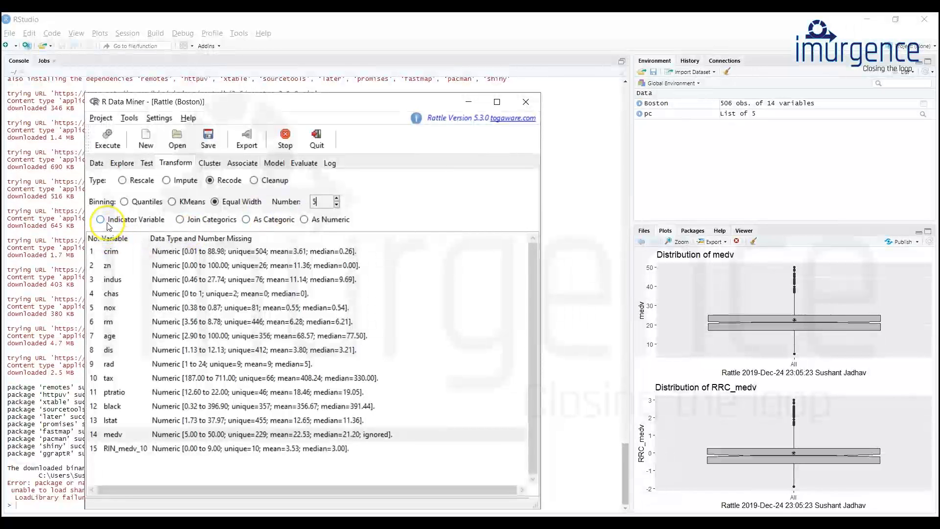
click(119, 436)
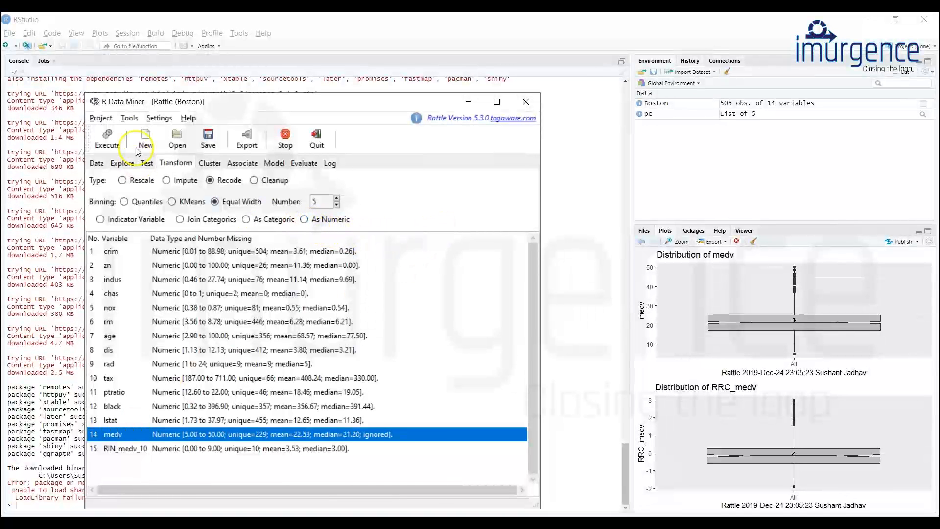
click(104, 146)
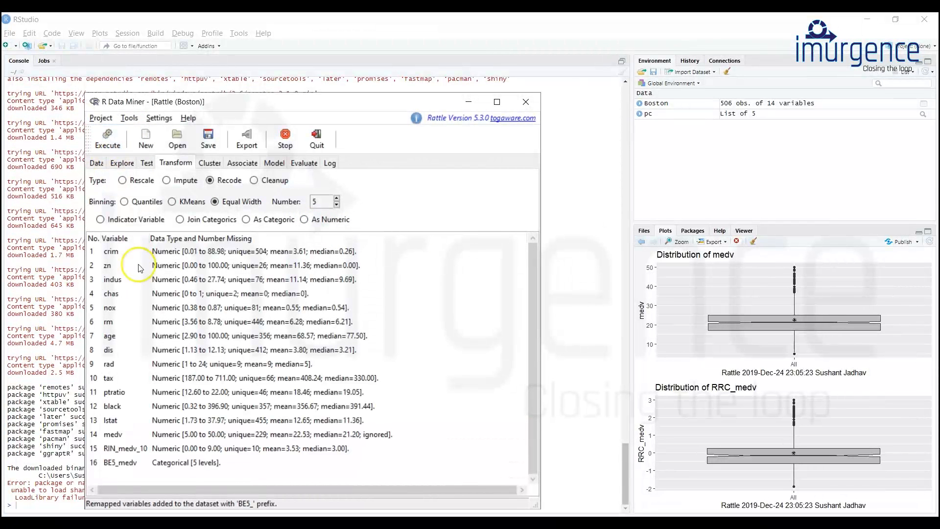
Regenerate the dataset summary and examine the levels and counts of BE5_medv.
click(123, 464)
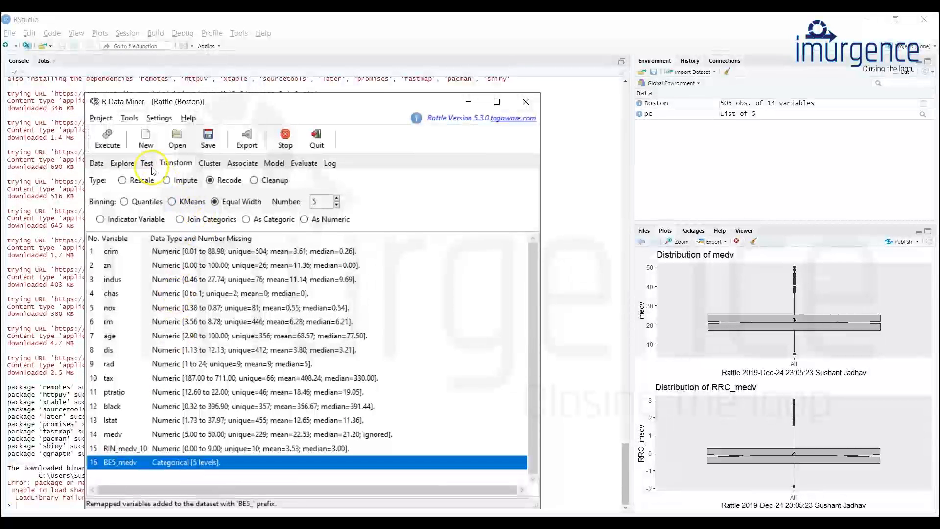
click(123, 163)
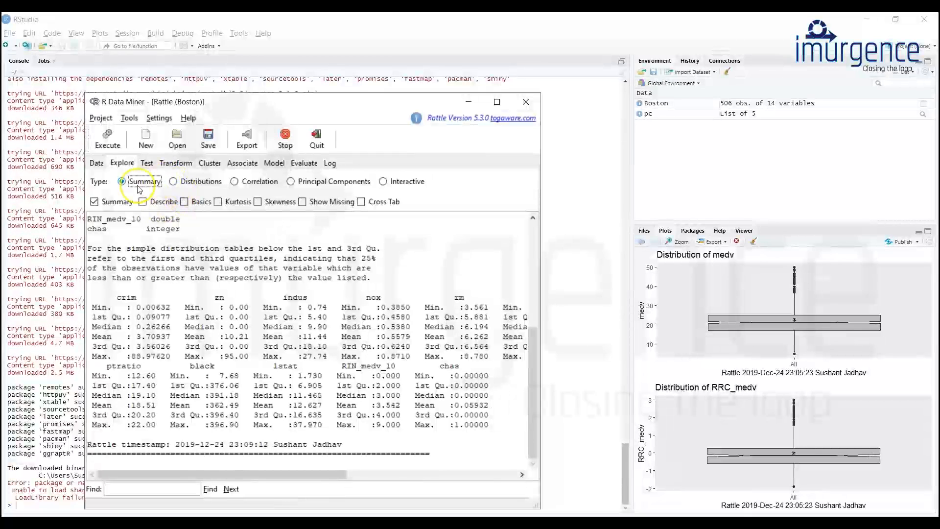
click(115, 139)
scroll(268, 374, down, 10)
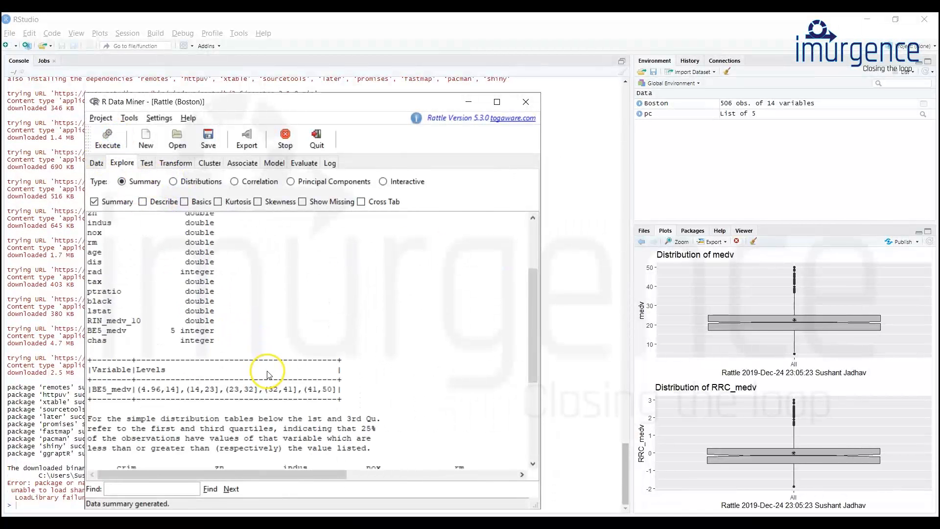
drag(318, 473, 420, 474)
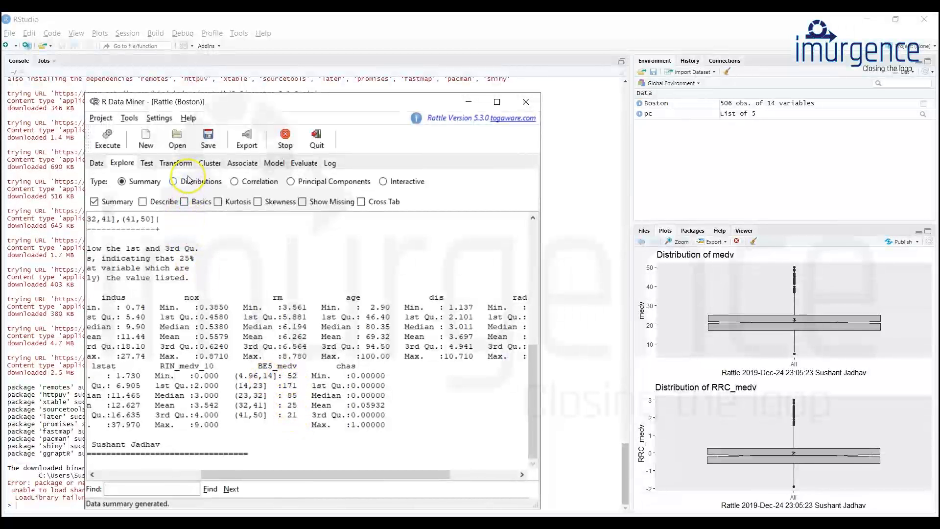
Try to recode the BE5_medv variable with the As Categoric transform.
click(175, 163)
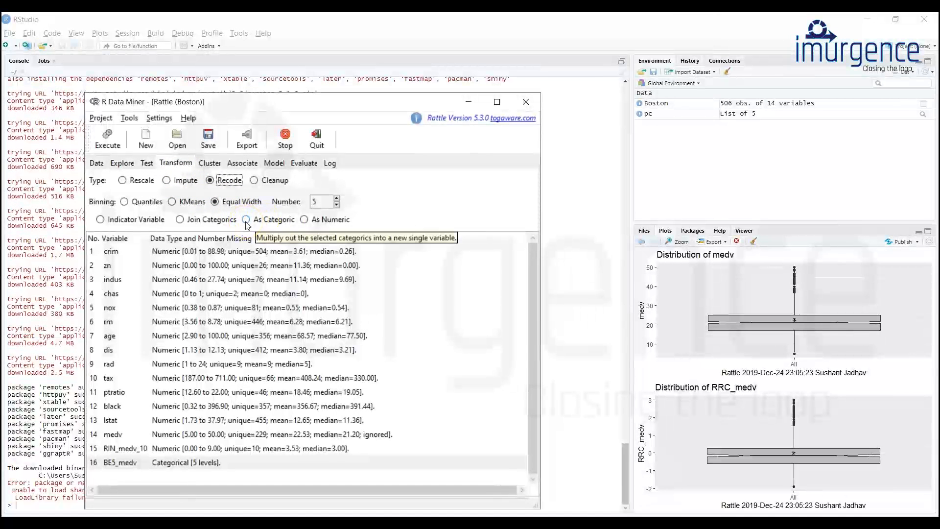
click(246, 220)
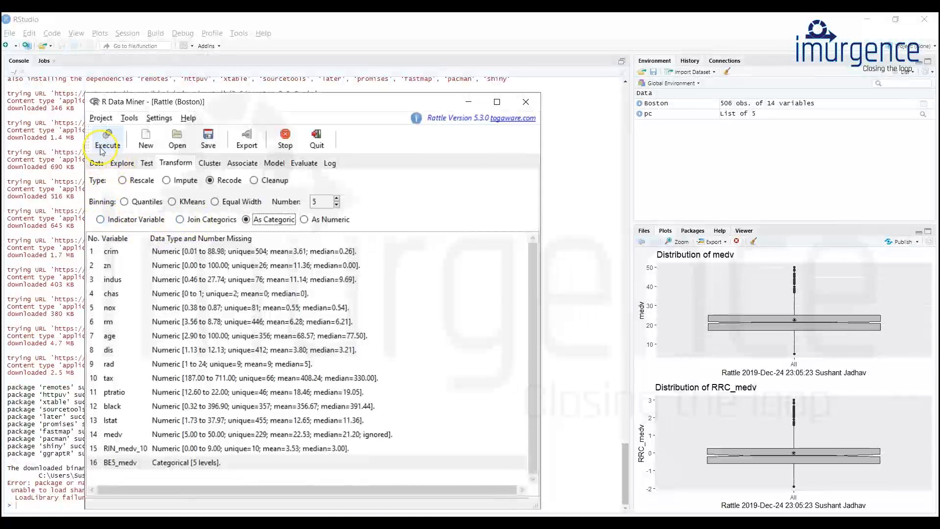
click(122, 462)
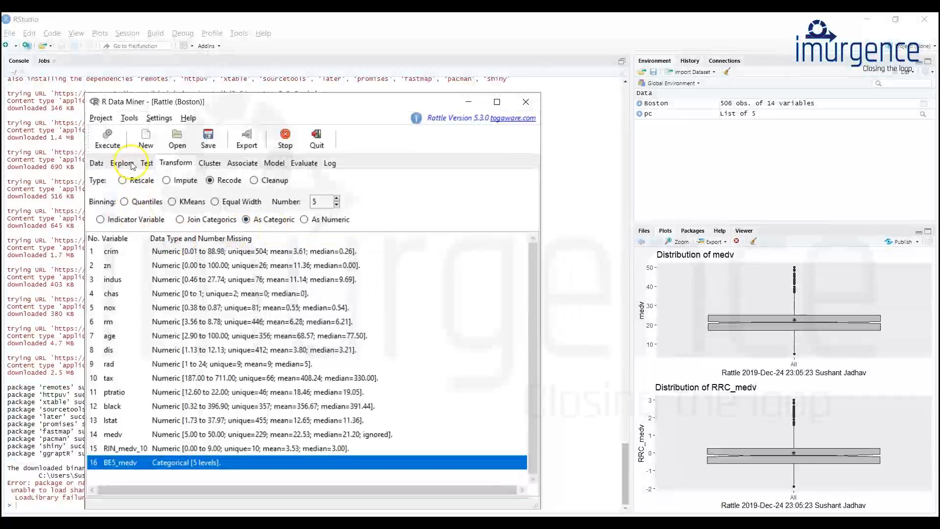
click(109, 140)
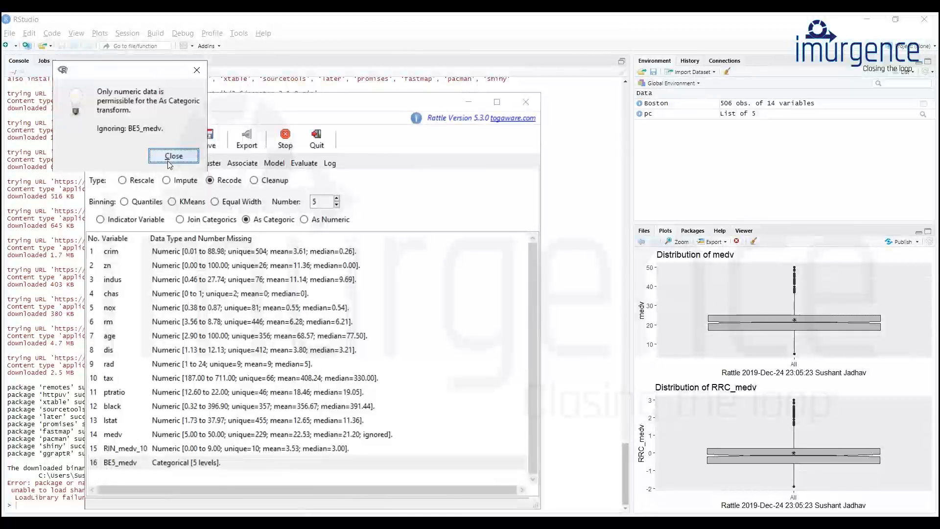
click(171, 156)
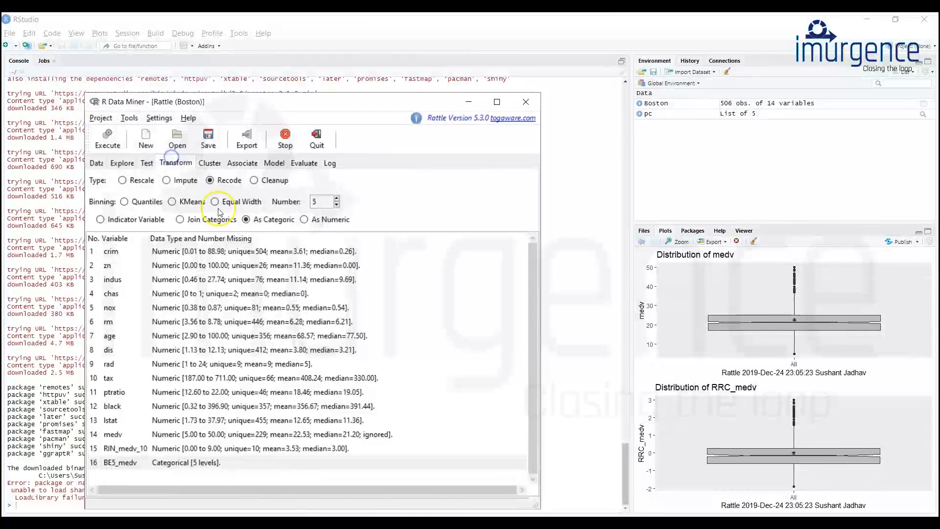
Recode the medv variable into 5 bins with Quantiles binning.
click(126, 435)
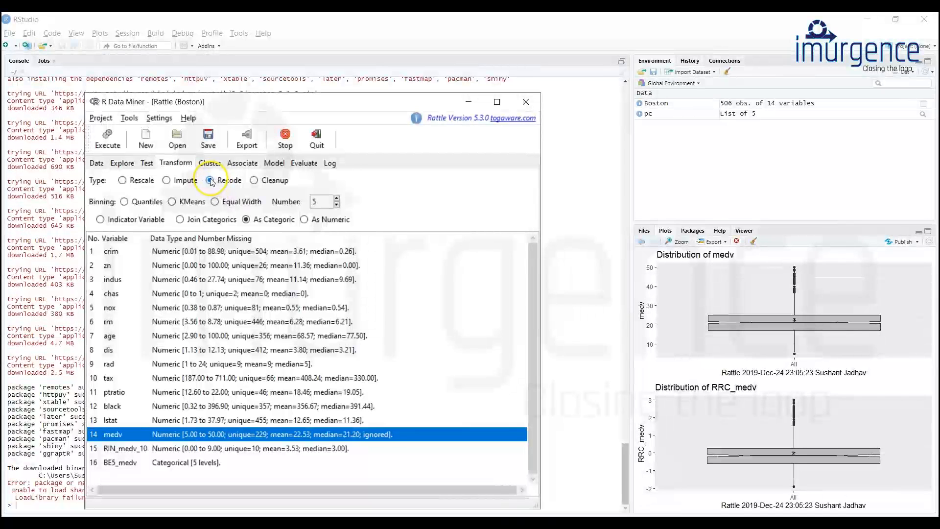
click(125, 203)
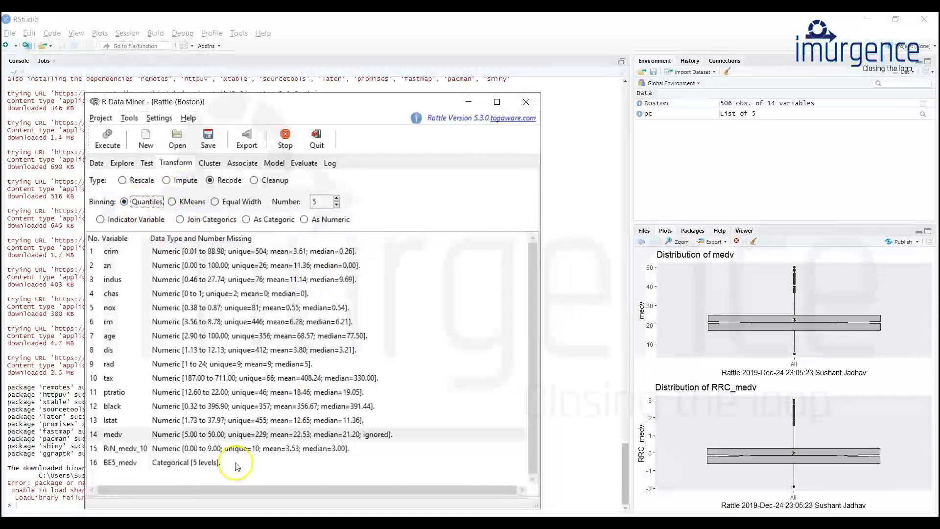
click(109, 143)
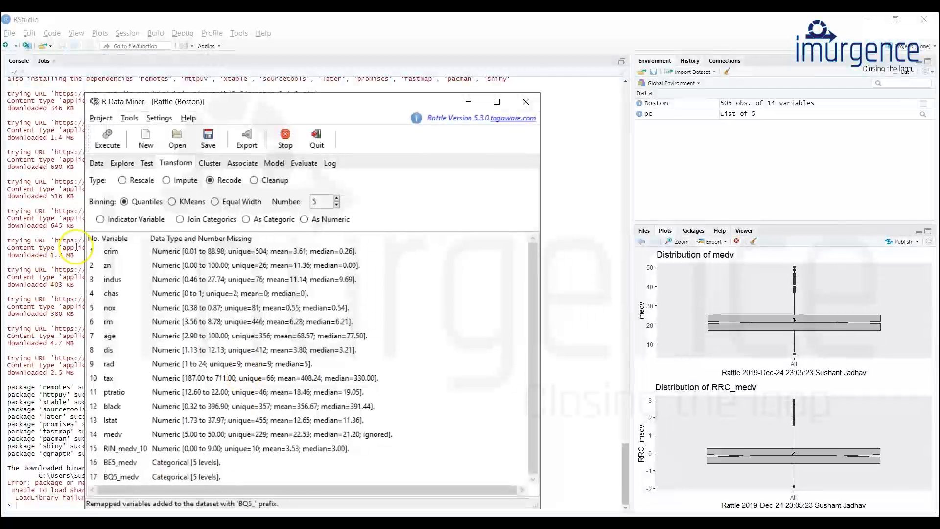
Regenerate the dataset summary and compare the levels and counts of BQ5_medv with those of BE5_medv.
click(122, 163)
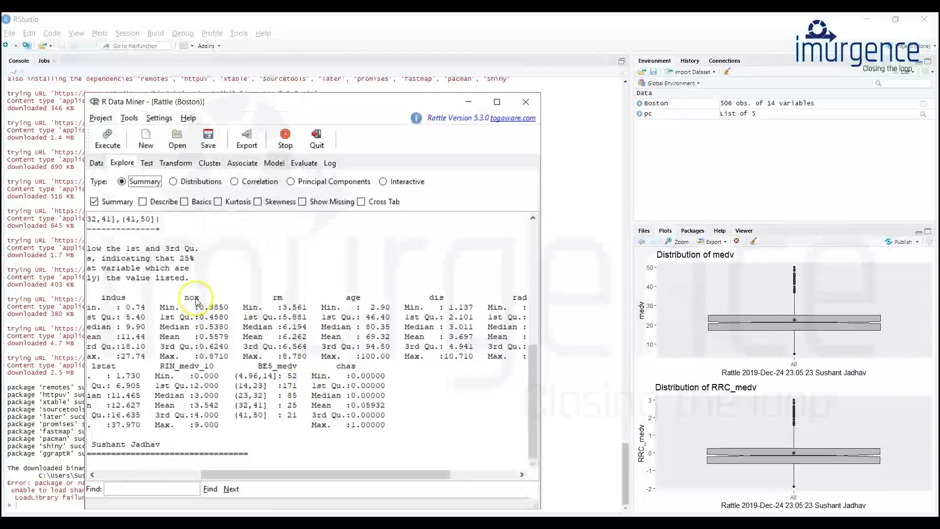
click(108, 140)
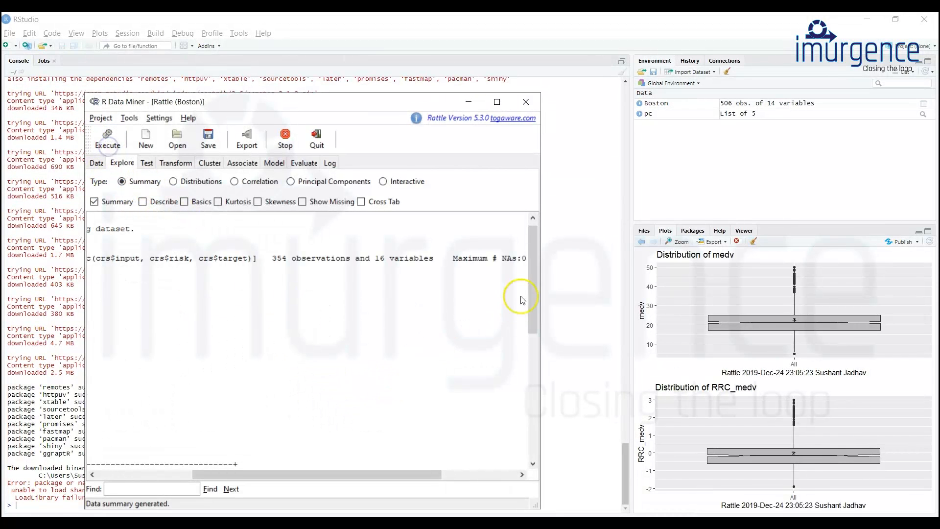
drag(530, 292, 548, 467)
drag(425, 472, 407, 473)
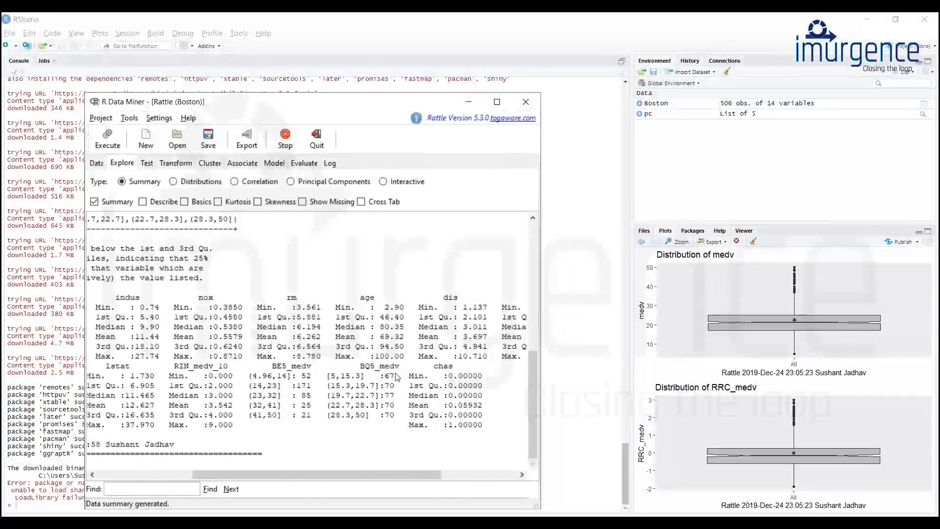
Delete the derived variables RIN_medv_10, BE5_medv and BQ5_medv from the dataset with the Delete Selected cleanup.
click(176, 162)
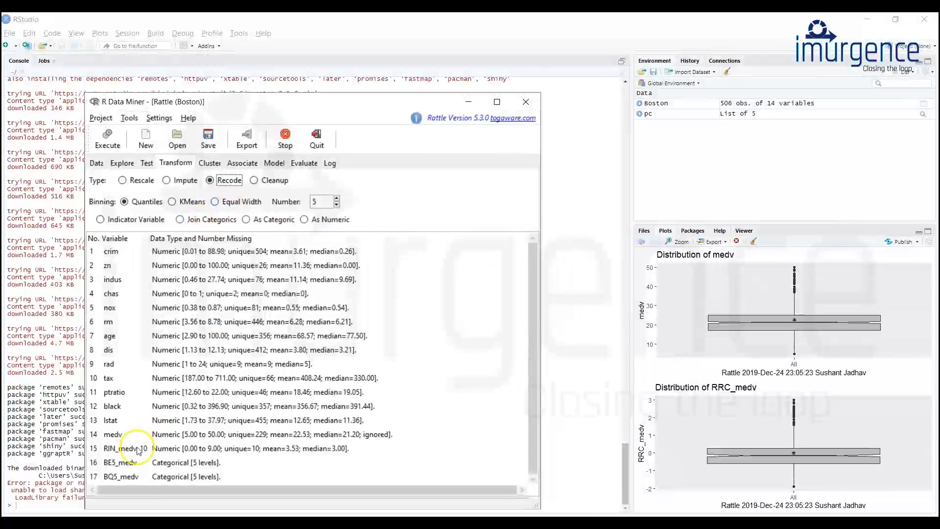
click(254, 180)
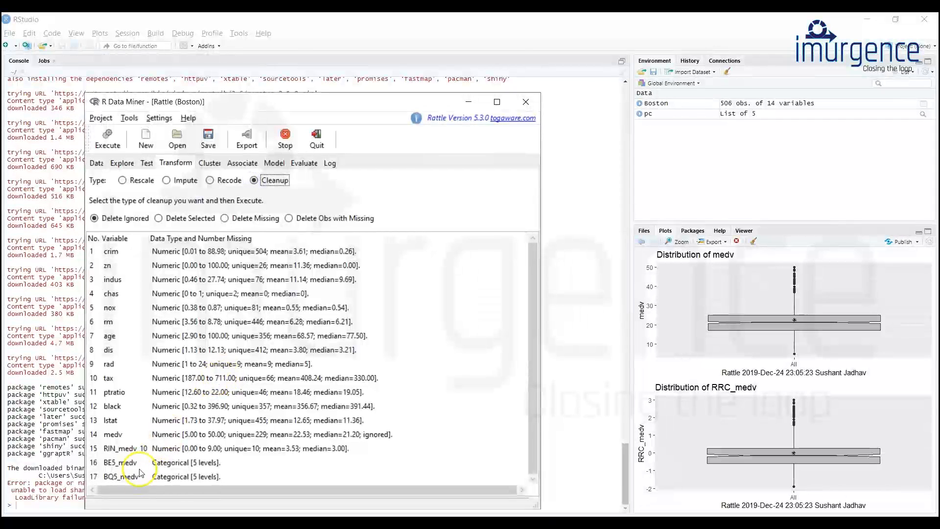
click(120, 476)
shift+click(128, 463)
shift+click(125, 448)
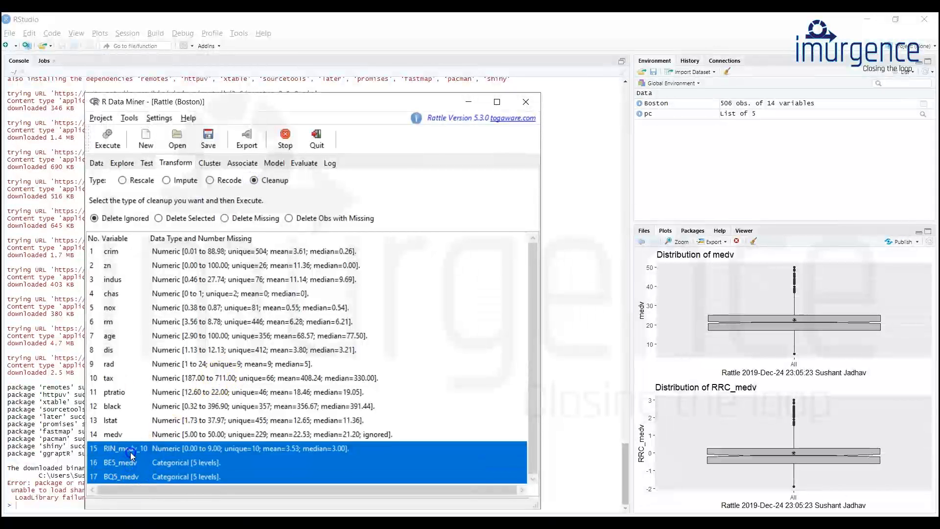
click(108, 142)
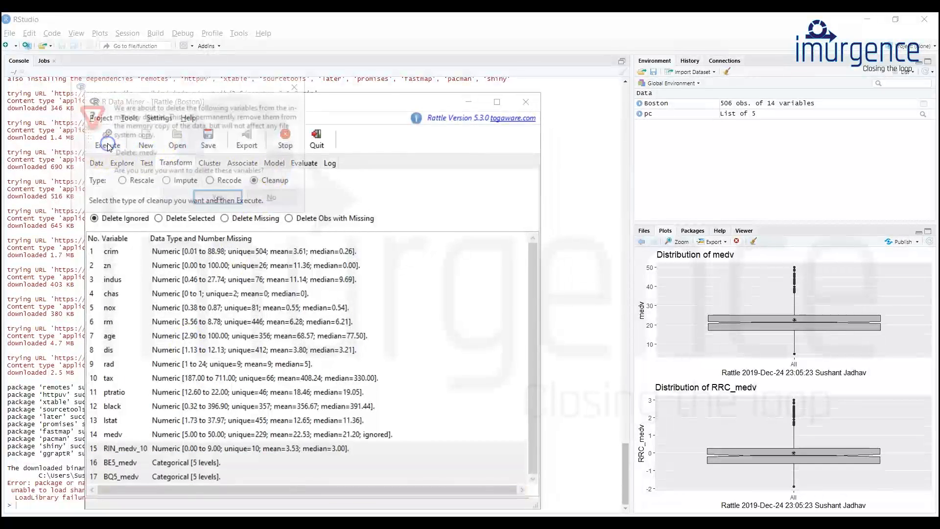
click(272, 200)
click(162, 219)
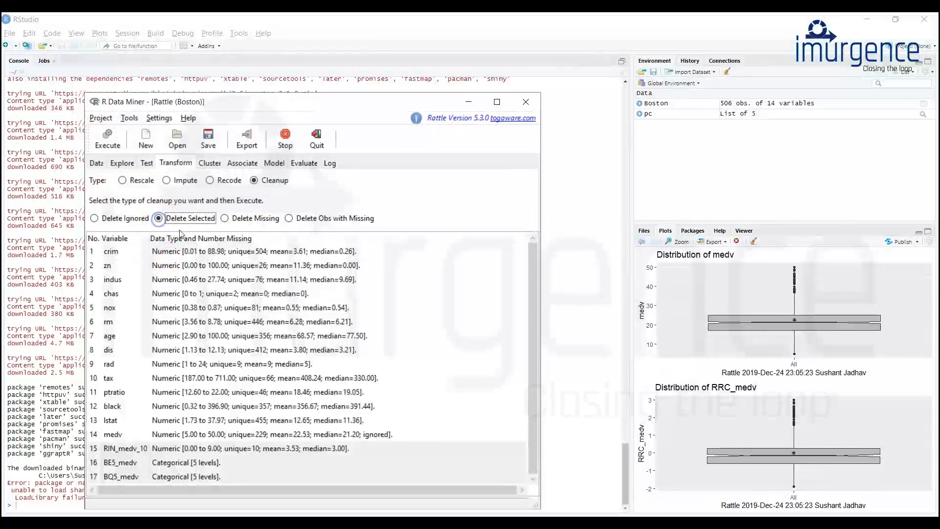
click(108, 142)
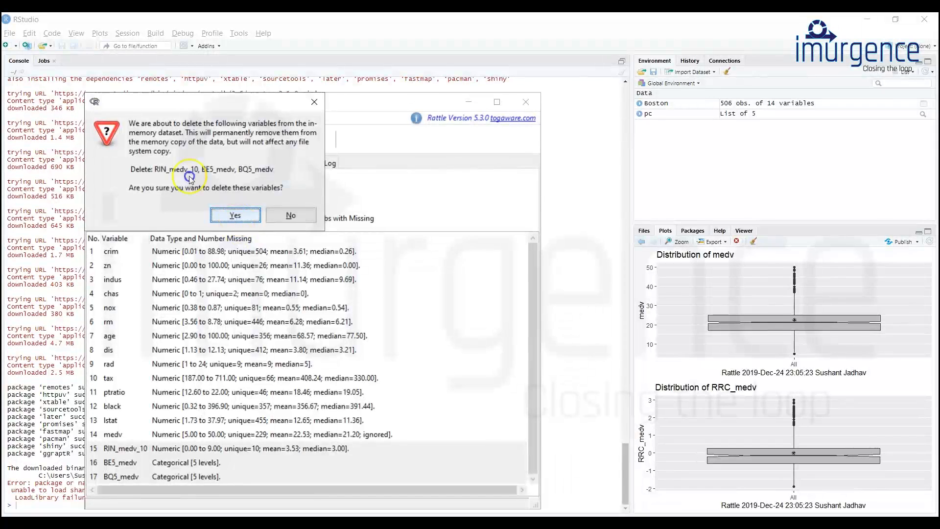
click(235, 215)
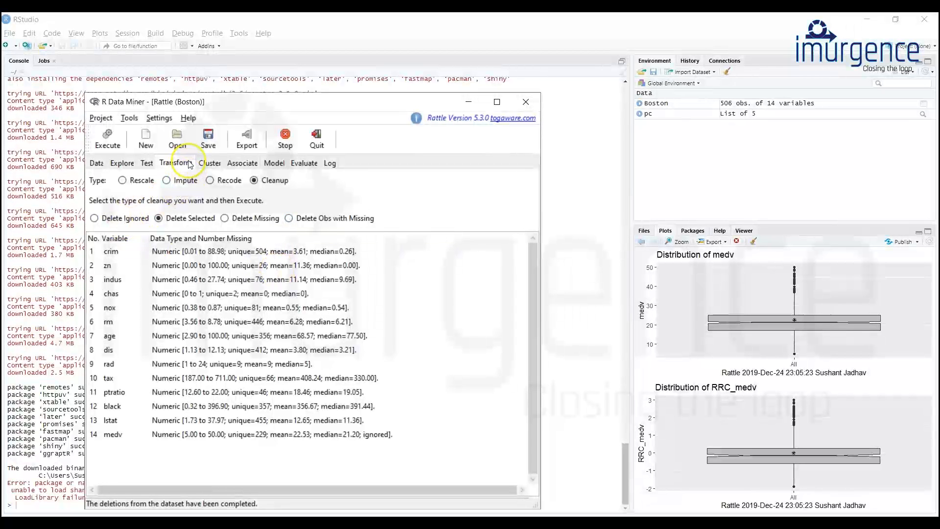
Examine the Impute transform's Zero/Missing, Mean, Median, Mode and Constant methods, using ptratio as the example variable.
click(121, 181)
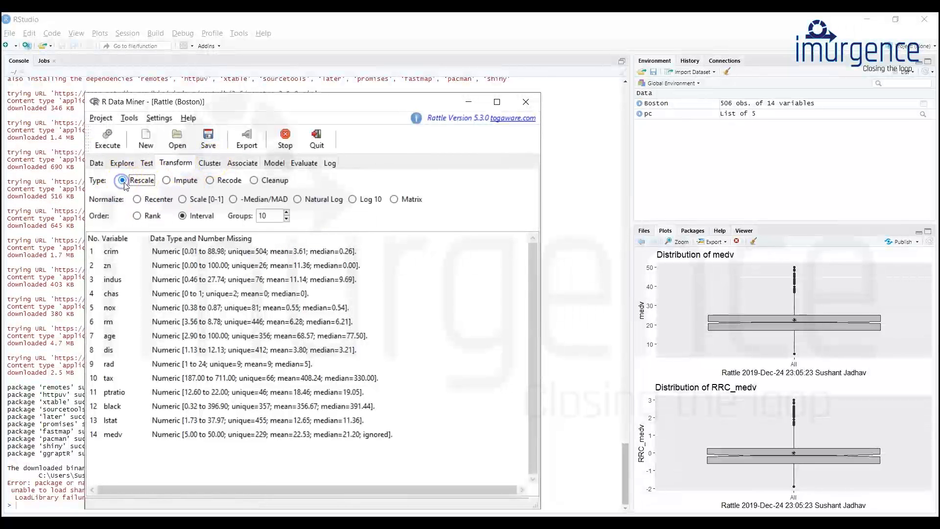
click(167, 182)
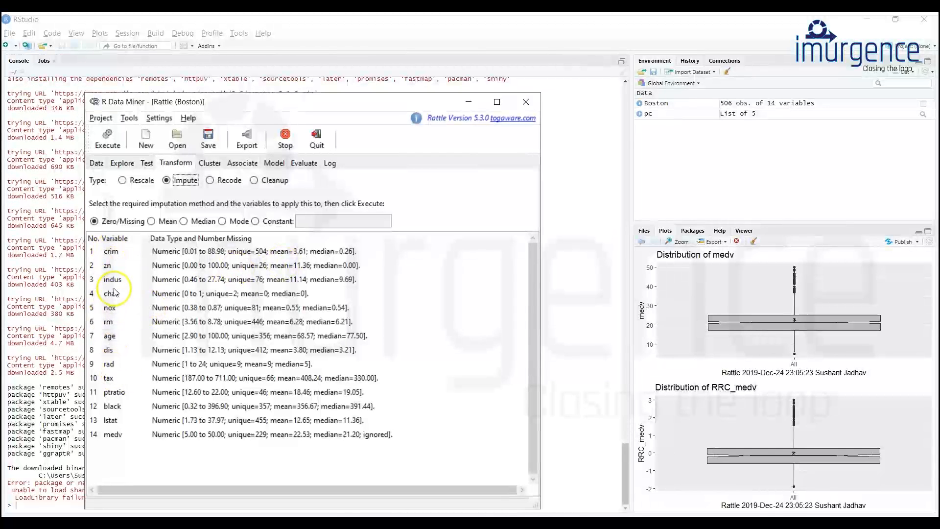
click(116, 397)
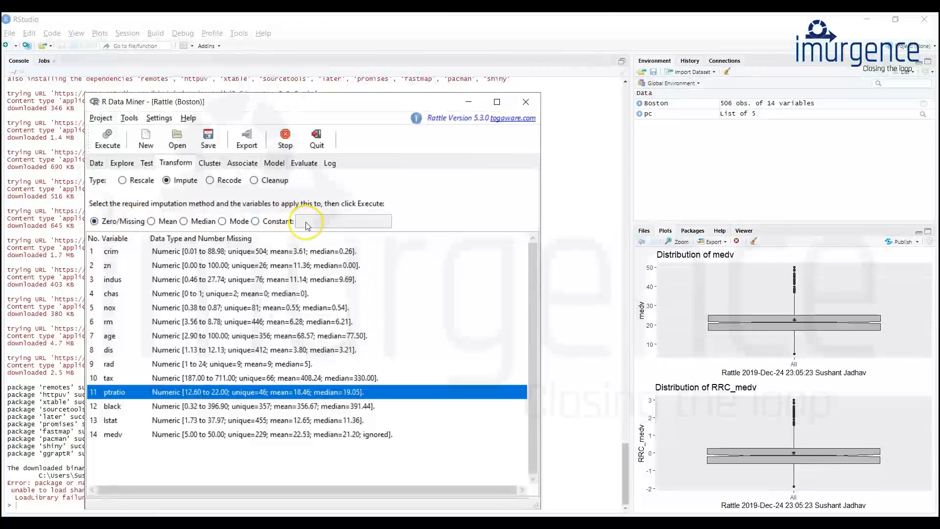
click(269, 223)
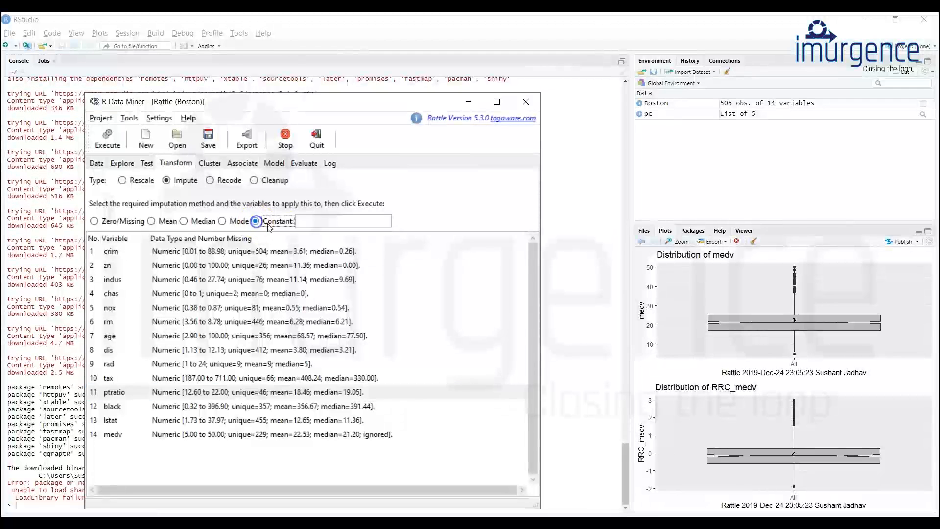
click(94, 221)
click(152, 222)
click(184, 221)
click(225, 222)
click(255, 221)
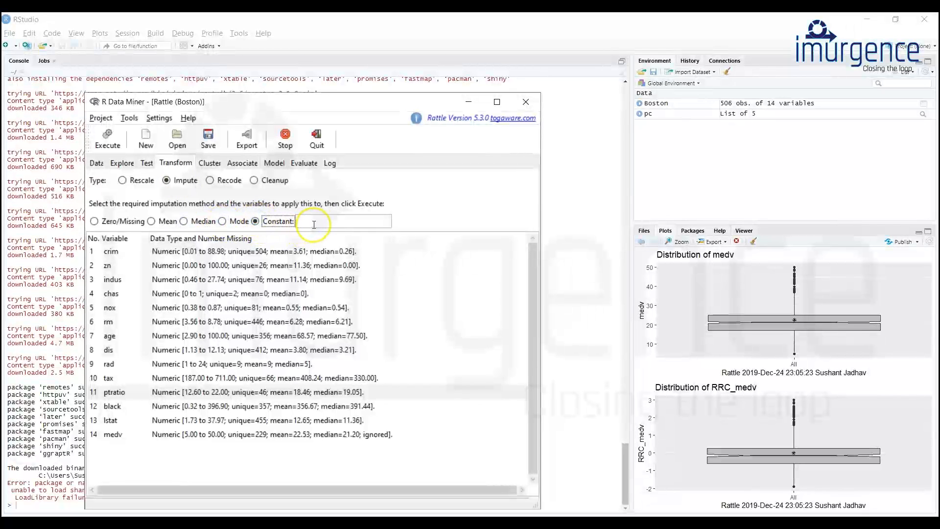
click(319, 220)
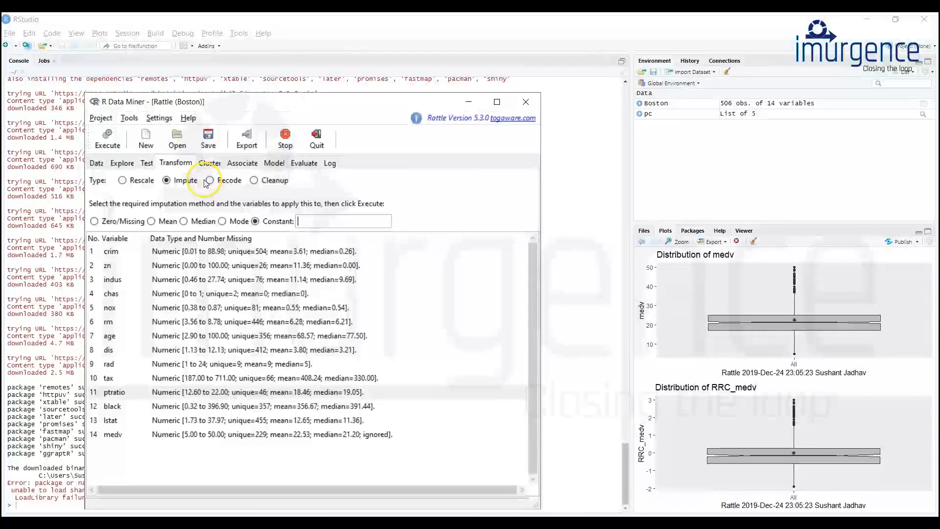
click(97, 164)
click(122, 163)
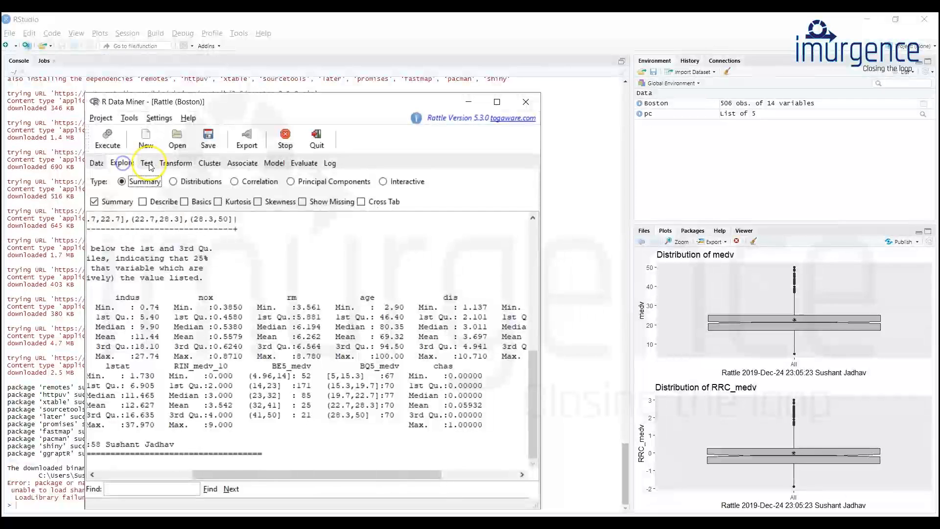
click(148, 165)
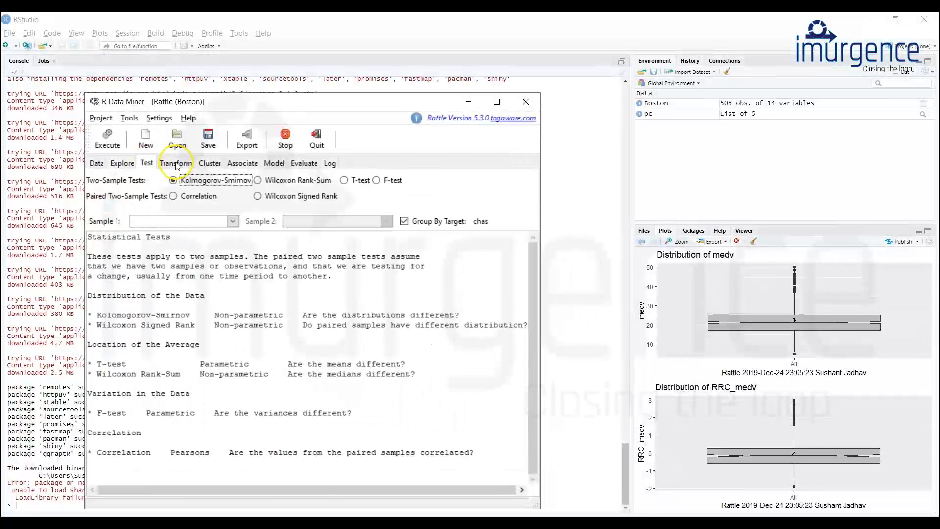
click(177, 165)
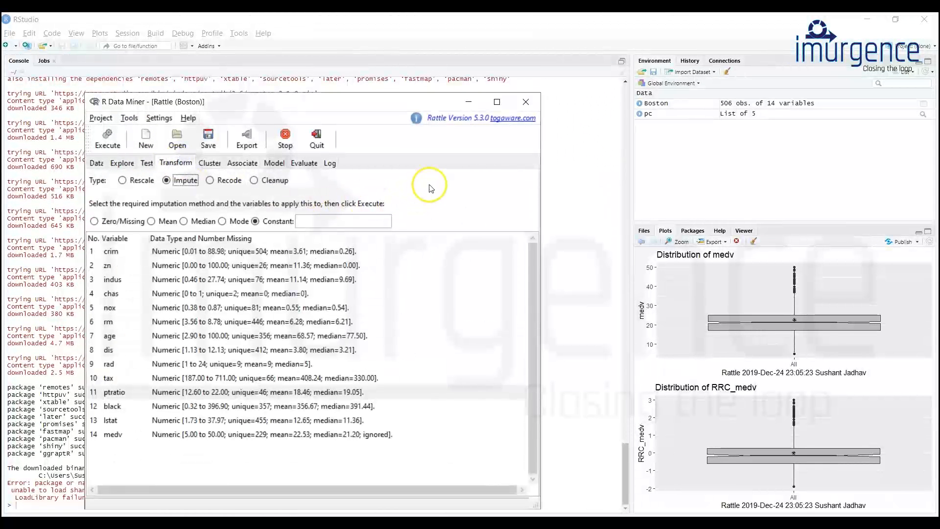